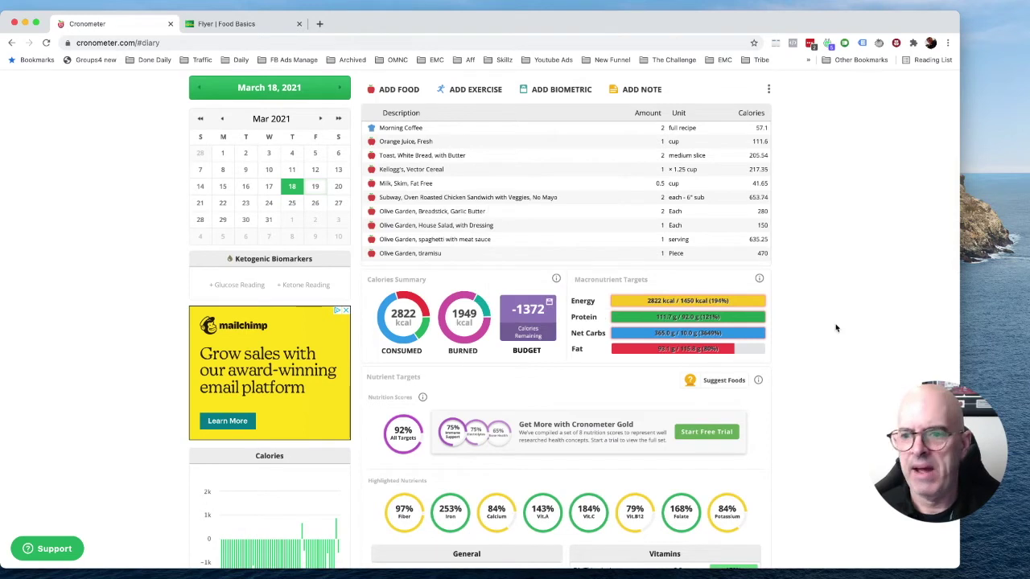
Switch the food diary from March 18 to the March 19, 2021 entries
{"action": "scroll", "coordinate": [836, 327], "scroll_direction": "up", "scroll_amount": 2}
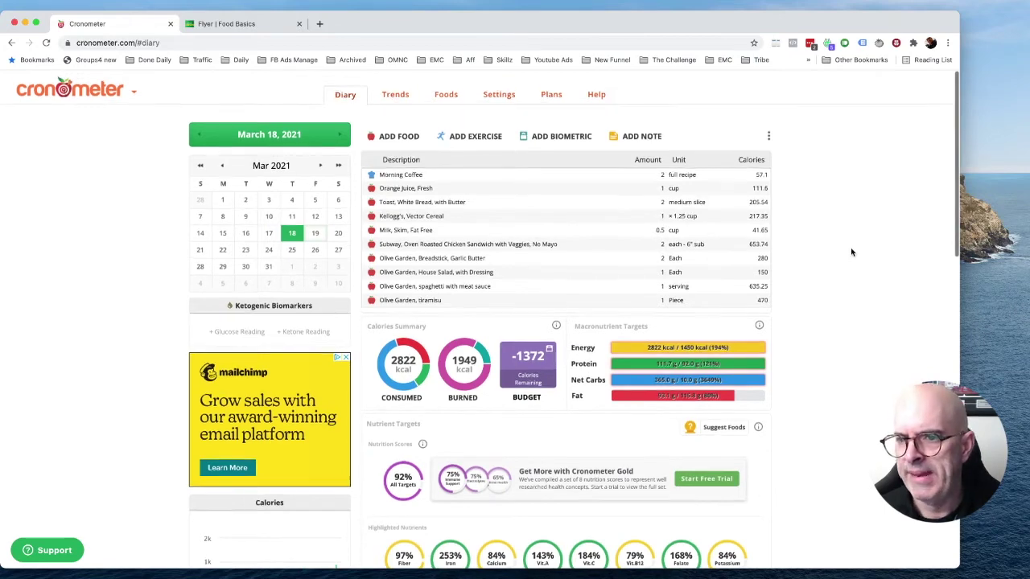
{"action": "scroll", "coordinate": [846, 248], "scroll_direction": "down", "scroll_amount": 1}
{"action": "scroll", "coordinate": [805, 225], "scroll_direction": "up", "scroll_amount": 1}
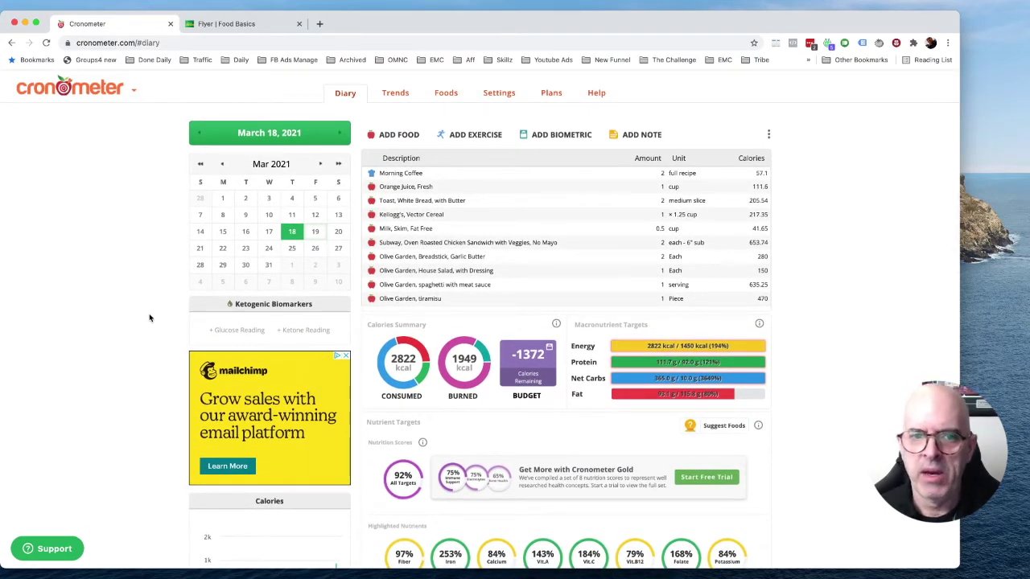
{"action": "left_click", "coordinate": [339, 134]}
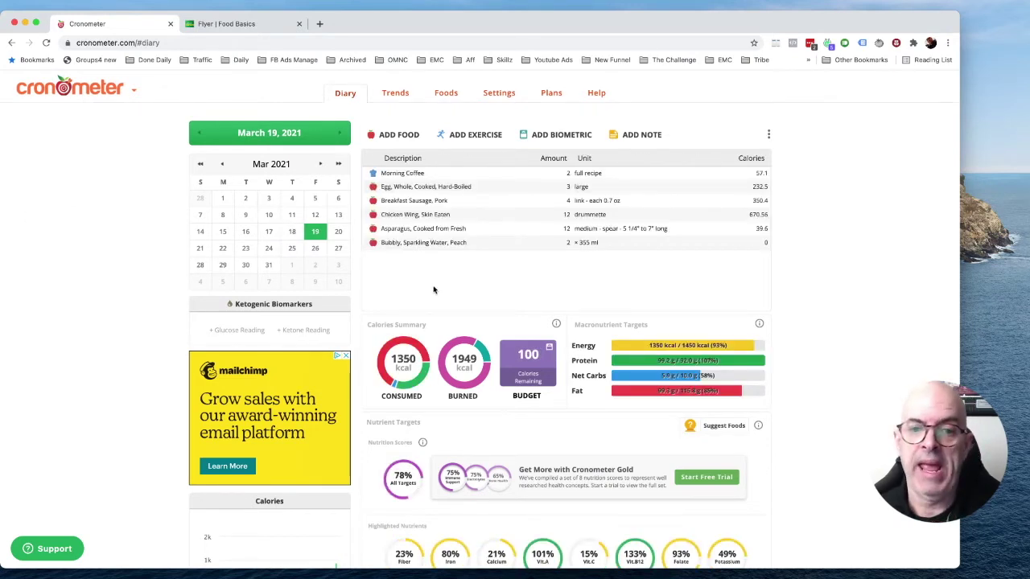
Examine the individual nutrient contributions of the logged eggs, sausage, chicken wings, asparagus and sparkling water, and the day's overall macronutrient targets
{"action": "left_click", "coordinate": [488, 188]}
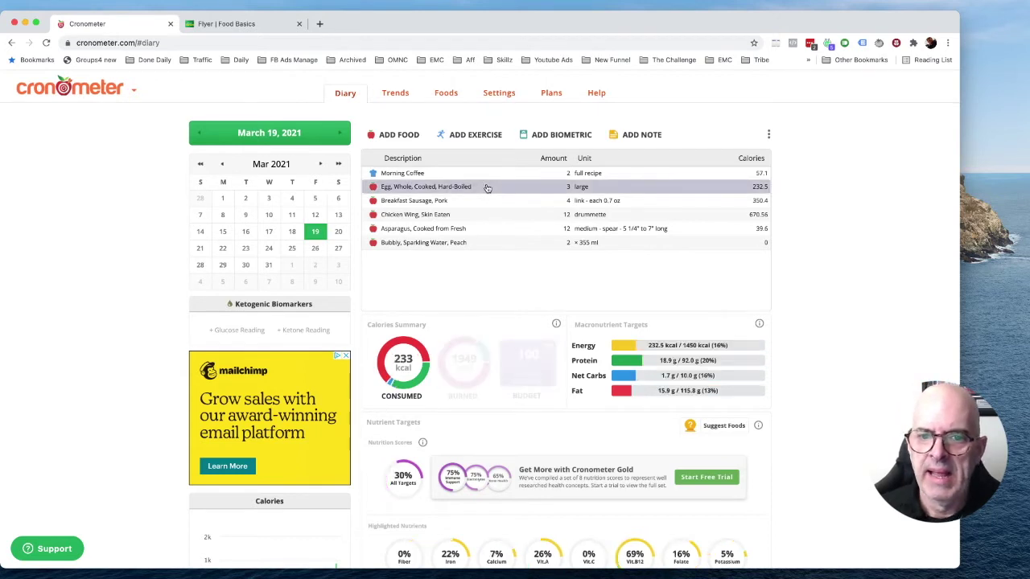
{"action": "left_click", "coordinate": [612, 201]}
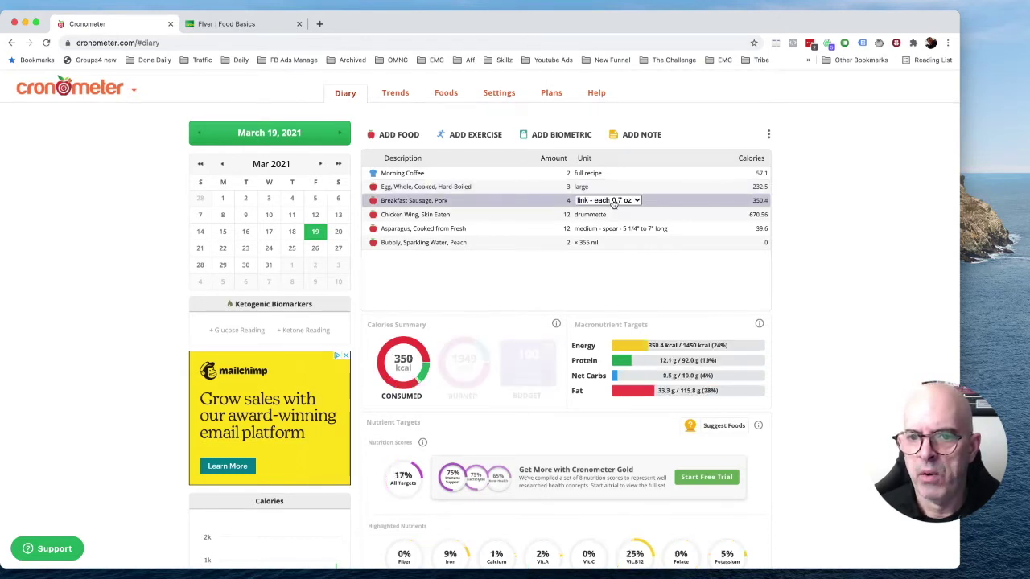
{"action": "left_click", "coordinate": [519, 300]}
{"action": "left_click", "coordinate": [418, 218]}
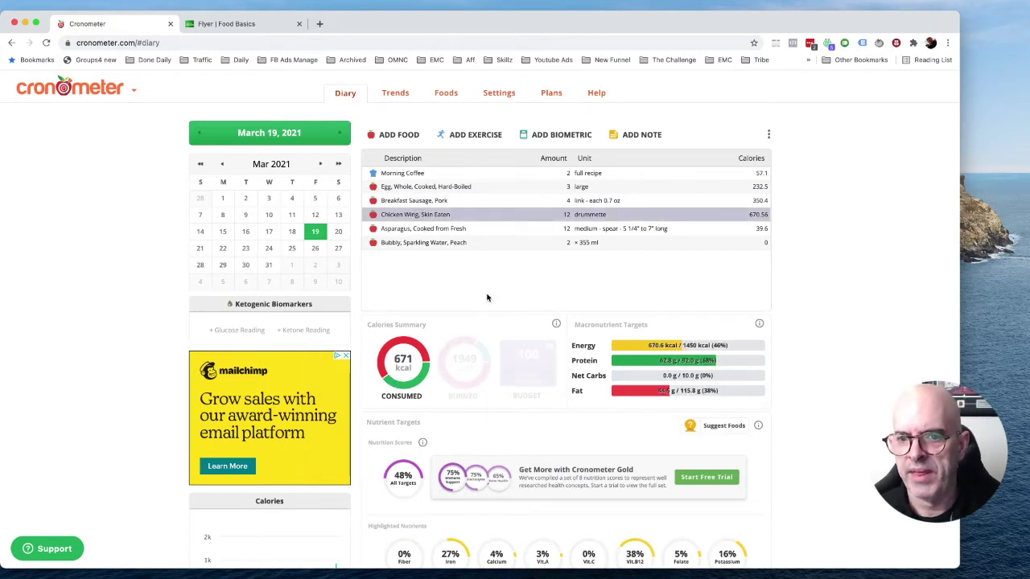
{"action": "left_click", "coordinate": [563, 232]}
{"action": "left_click", "coordinate": [475, 243]}
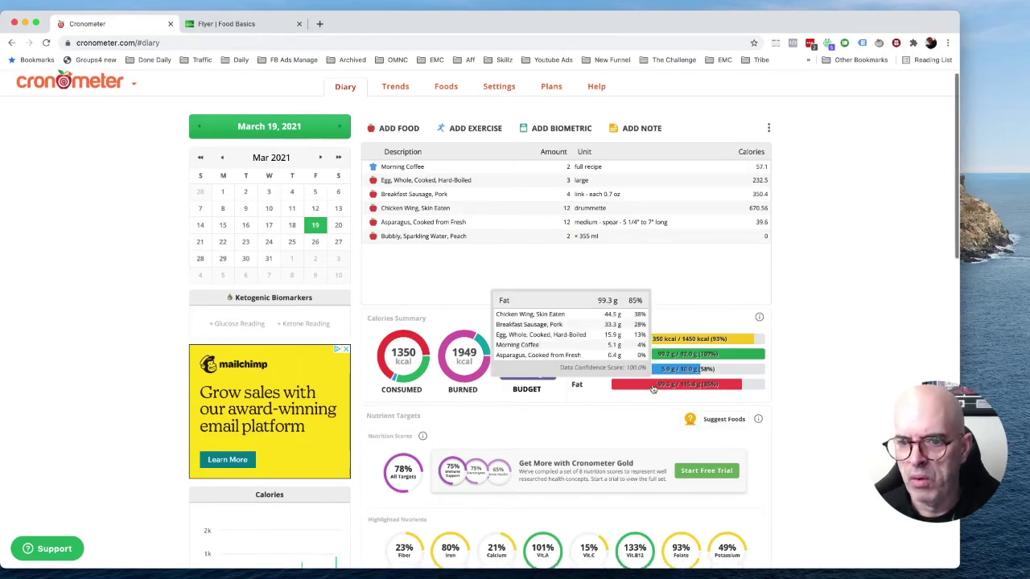
{"action": "scroll", "coordinate": [644, 358], "scroll_direction": "down", "scroll_amount": 2}
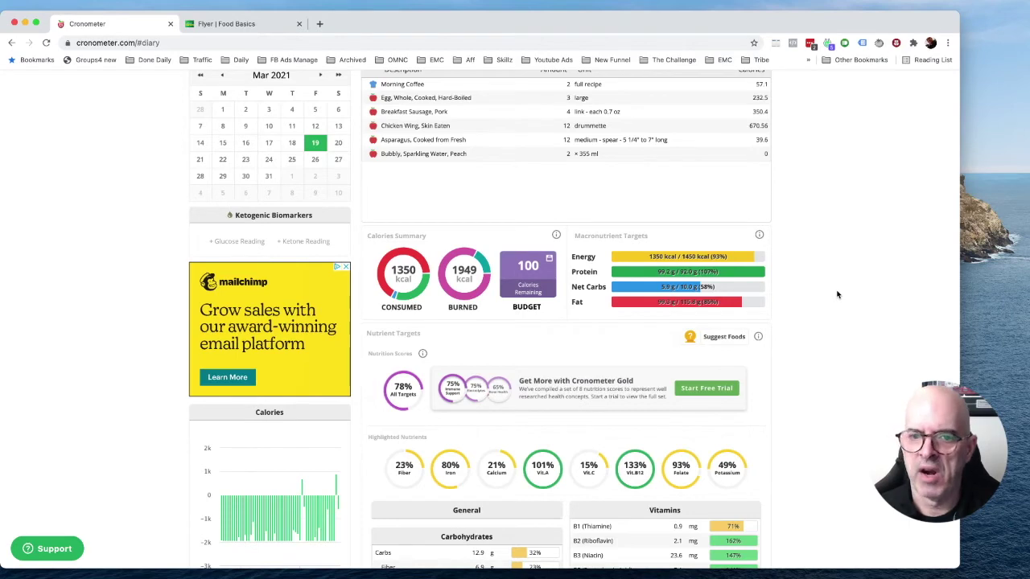
{"action": "scroll", "coordinate": [800, 301], "scroll_direction": "up", "scroll_amount": 1}
{"action": "scroll", "coordinate": [887, 316], "scroll_direction": "up", "scroll_amount": 1}
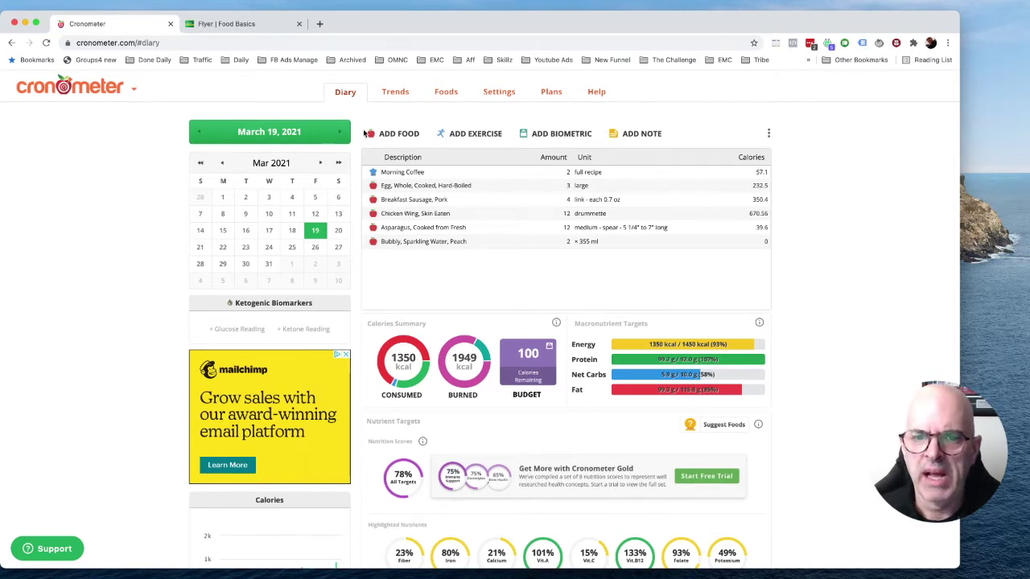
Search for "chips" and add one single-serving bag of Potato Chips, Salted to the March 19 diary
{"action": "left_click", "coordinate": [401, 137]}
{"action": "type", "text": "chips"}
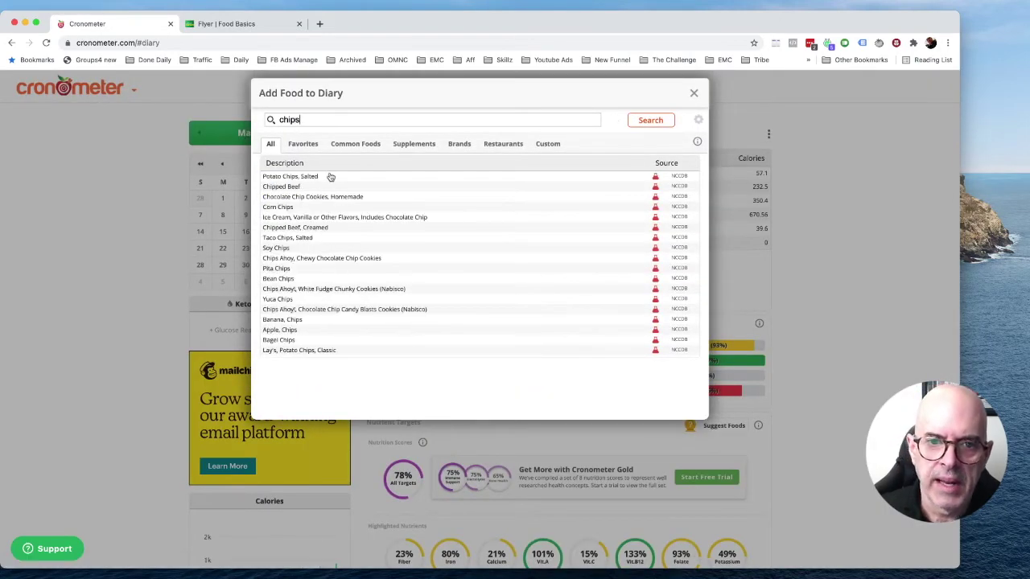
{"action": "left_click", "coordinate": [329, 176]}
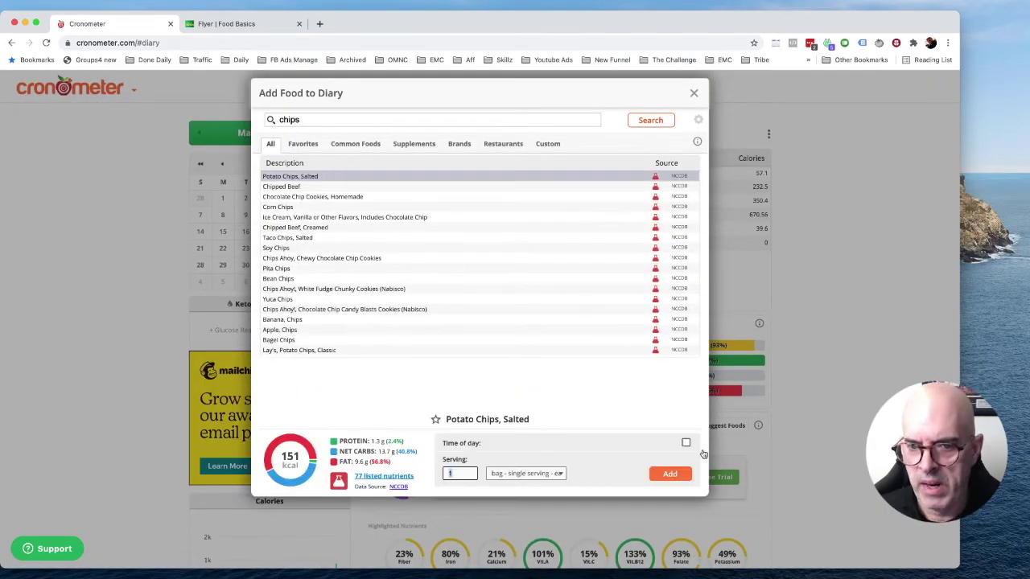
{"action": "left_click", "coordinate": [669, 477]}
Check the net carbs breakdown by food and the day's calorie and macronutrient summary with the potato chips included
{"action": "scroll", "coordinate": [825, 421], "scroll_direction": "down", "scroll_amount": 1}
{"action": "mouse_move", "coordinate": [667, 349]}
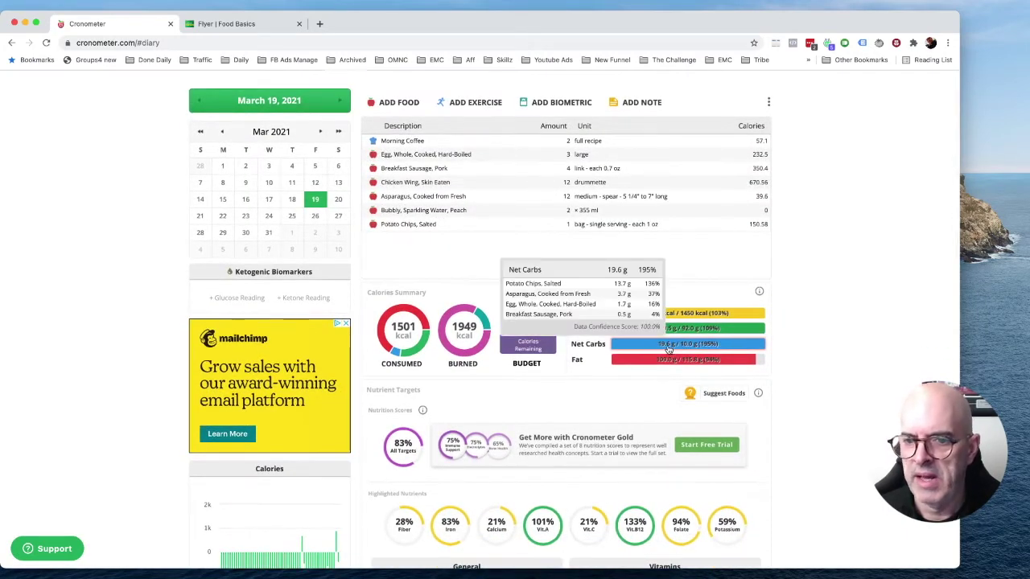
{"action": "scroll", "coordinate": [829, 373], "scroll_direction": "down", "scroll_amount": 1}
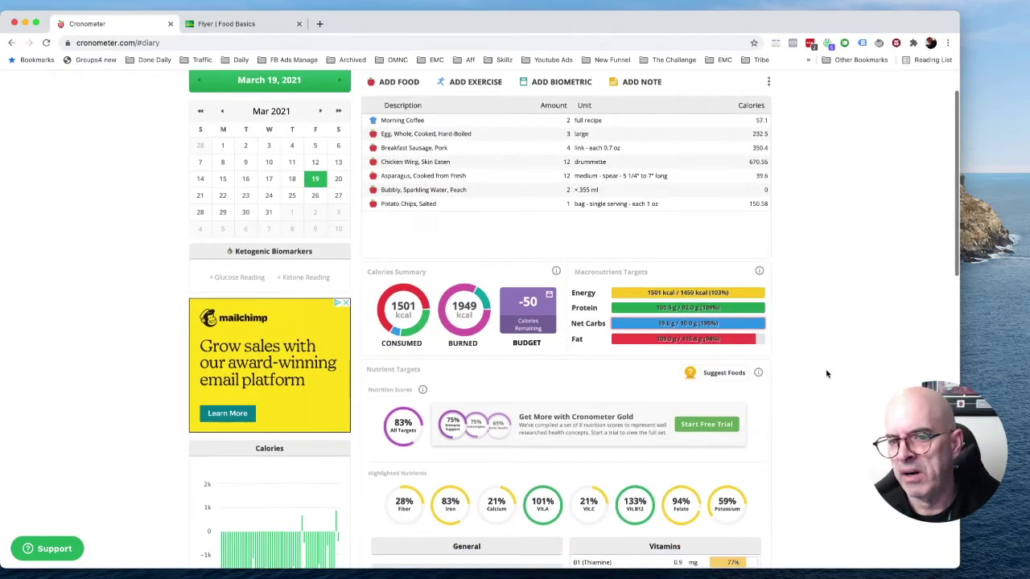
{"action": "scroll", "coordinate": [826, 373], "scroll_direction": "up", "scroll_amount": 2}
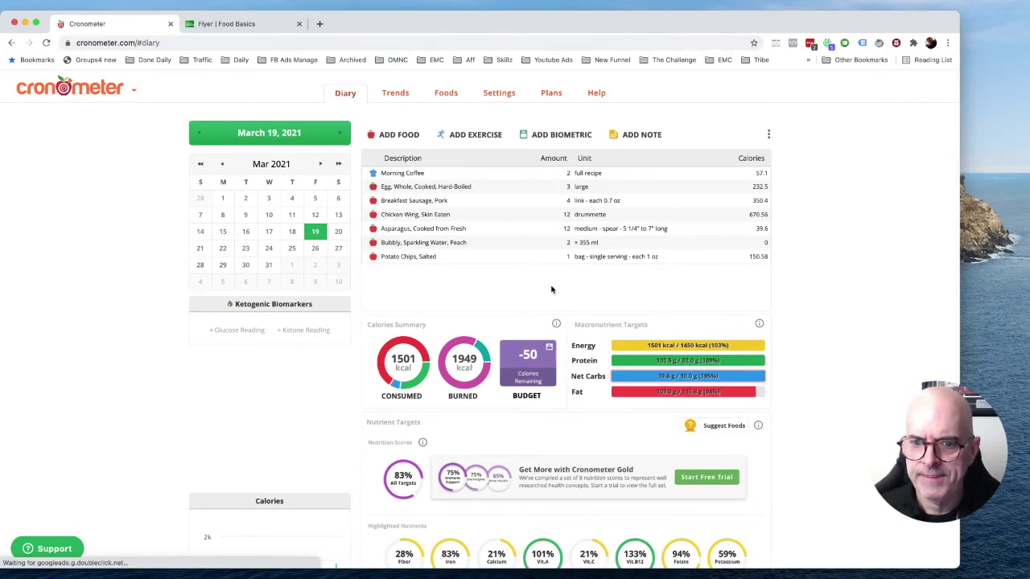
{"action": "scroll", "coordinate": [721, 287], "scroll_direction": "down", "scroll_amount": 1}
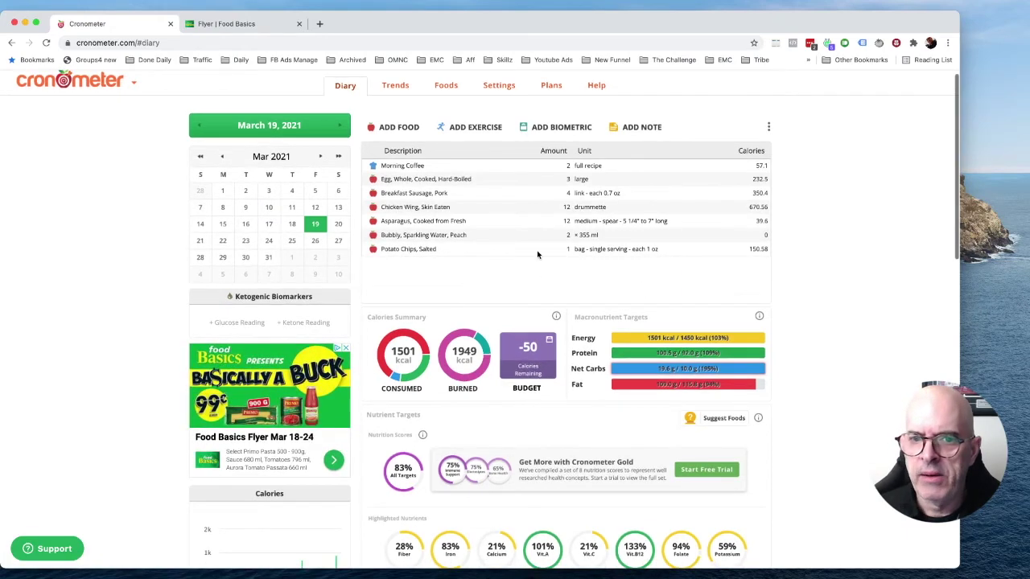
{"action": "scroll", "coordinate": [448, 268], "scroll_direction": "up", "scroll_amount": 1}
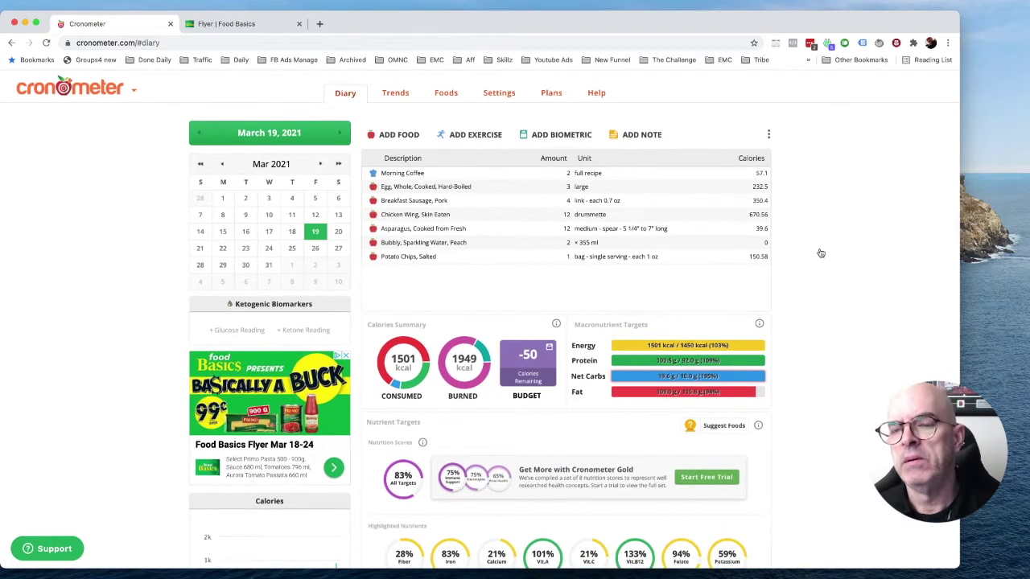
{"action": "scroll", "coordinate": [378, 101], "scroll_direction": "down", "scroll_amount": 1}
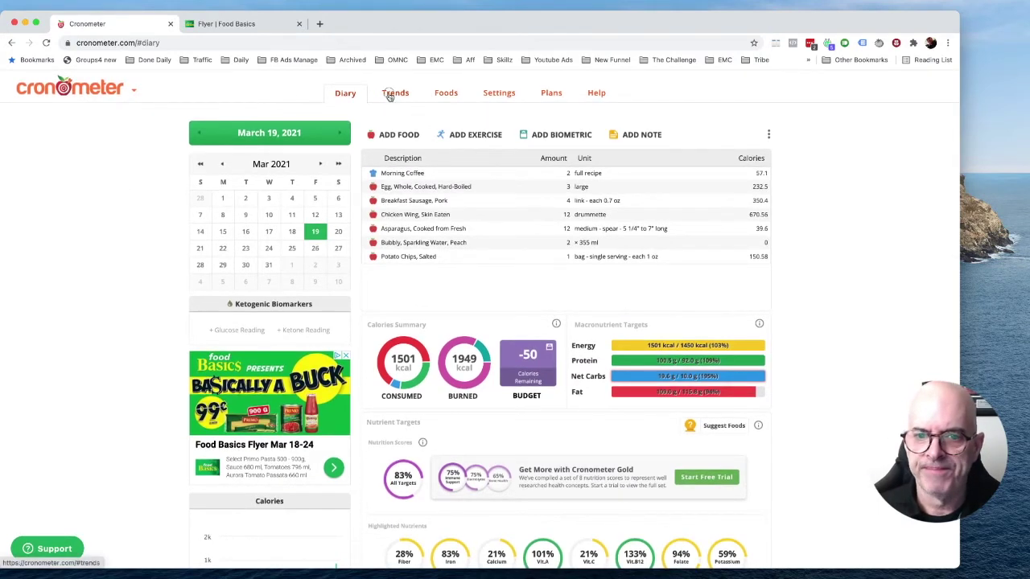
Review the calories consumed and weight charts in Trends and return to the diary
{"action": "left_click", "coordinate": [389, 95]}
{"action": "scroll", "coordinate": [437, 490], "scroll_direction": "down", "scroll_amount": 5}
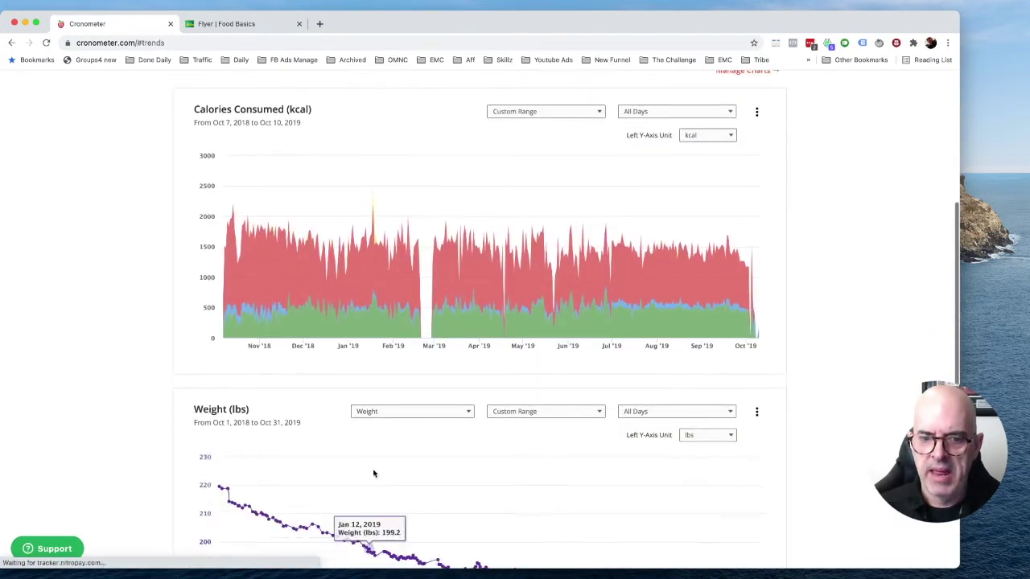
{"action": "scroll", "coordinate": [322, 419], "scroll_direction": "down", "scroll_amount": 4}
{"action": "scroll", "coordinate": [363, 133], "scroll_direction": "up", "scroll_amount": 6}
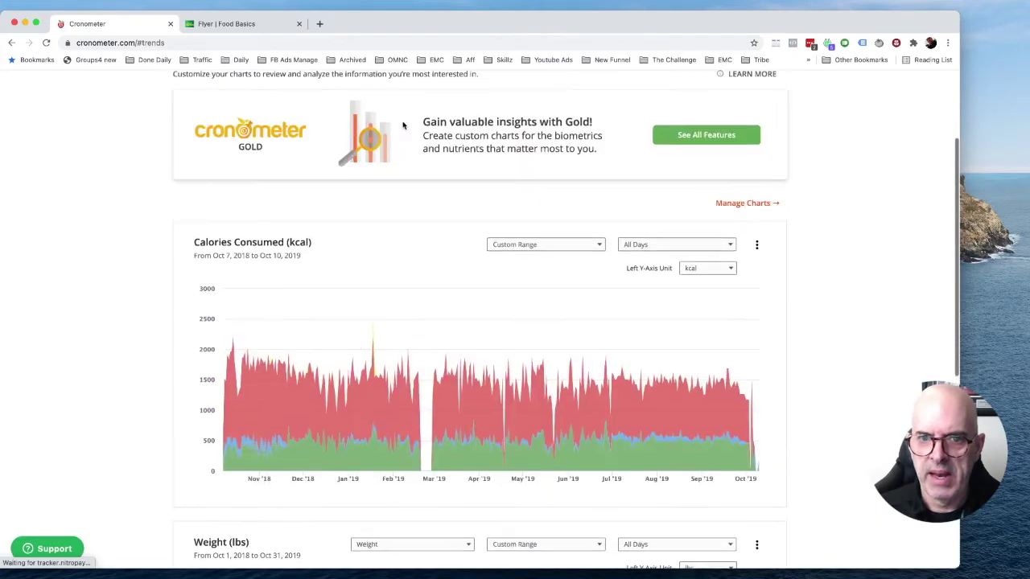
{"action": "scroll", "coordinate": [393, 128], "scroll_direction": "up", "scroll_amount": 3}
{"action": "left_click", "coordinate": [345, 95]}
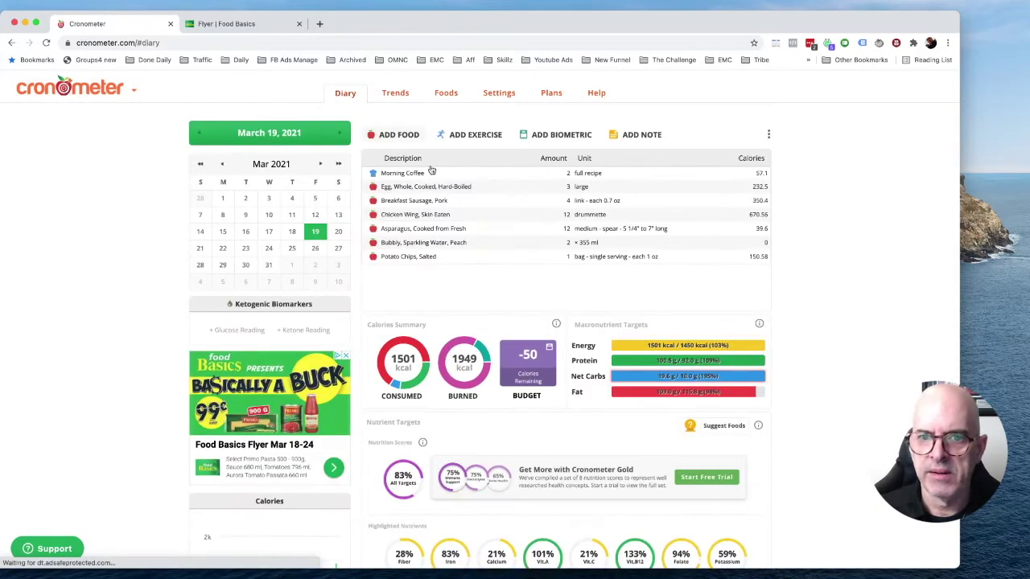
Open the Afternoon Salad recipe from the custom recipes
{"action": "left_click", "coordinate": [445, 93]}
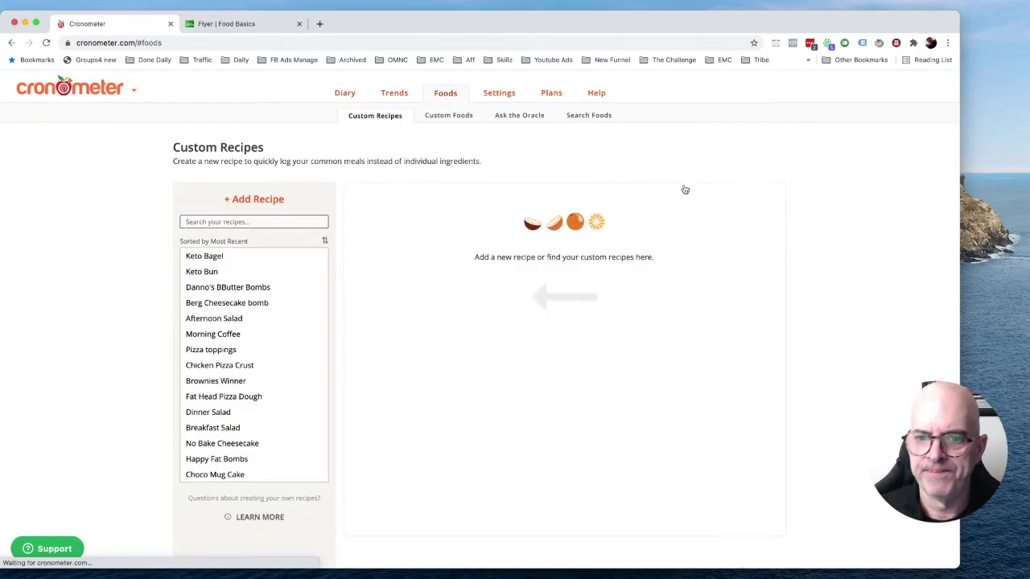
{"action": "scroll", "coordinate": [289, 322], "scroll_direction": "down", "scroll_amount": 2}
{"action": "scroll", "coordinate": [289, 338], "scroll_direction": "up", "scroll_amount": 2}
{"action": "left_click", "coordinate": [241, 321]}
{"action": "scroll", "coordinate": [579, 368], "scroll_direction": "down", "scroll_amount": 5}
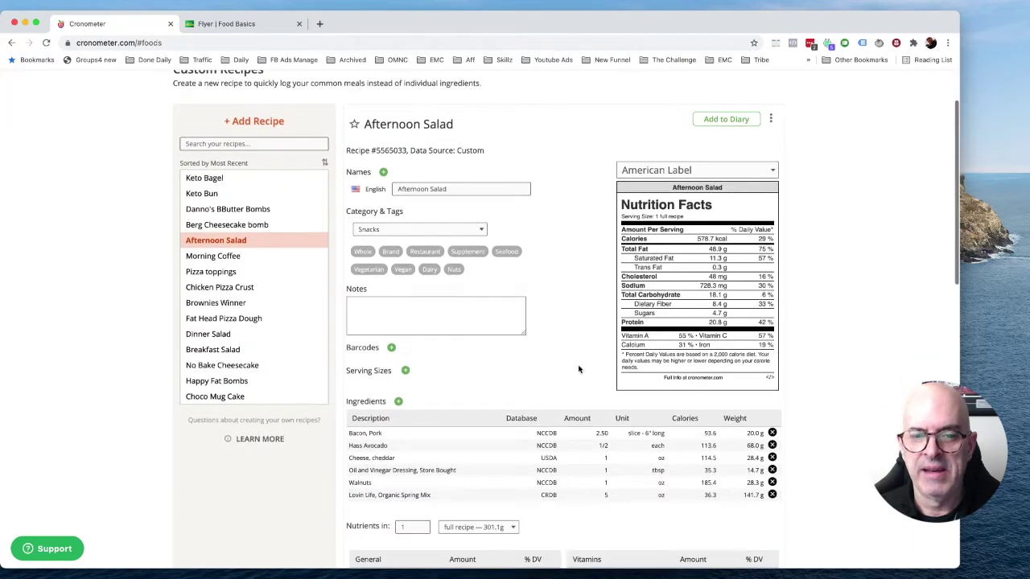
Examine the Afternoon Salad's ingredient list and its detailed nutrient breakdown
{"action": "scroll", "coordinate": [469, 319], "scroll_direction": "up", "scroll_amount": 2}
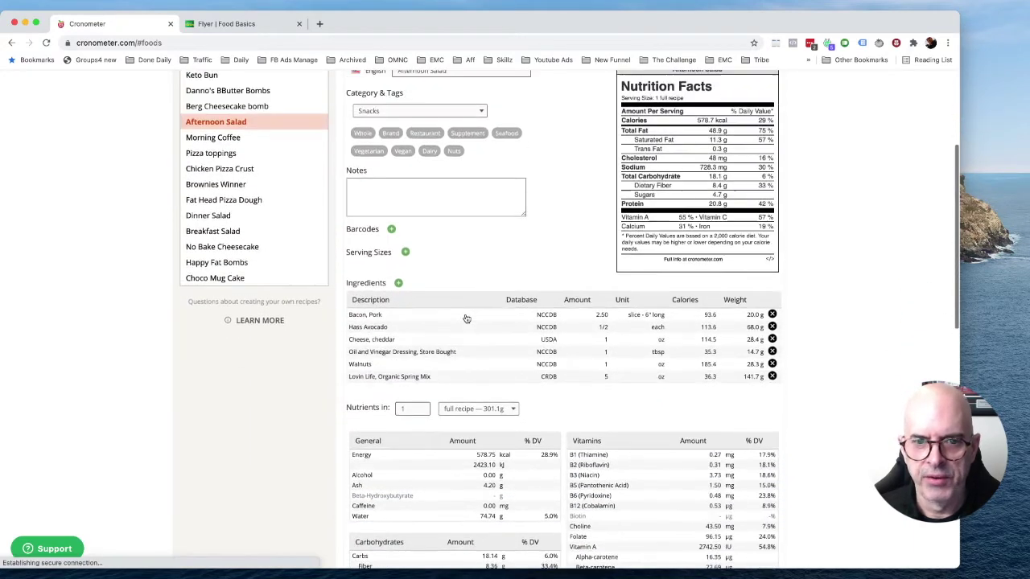
{"action": "scroll", "coordinate": [564, 258], "scroll_direction": "up", "scroll_amount": 3}
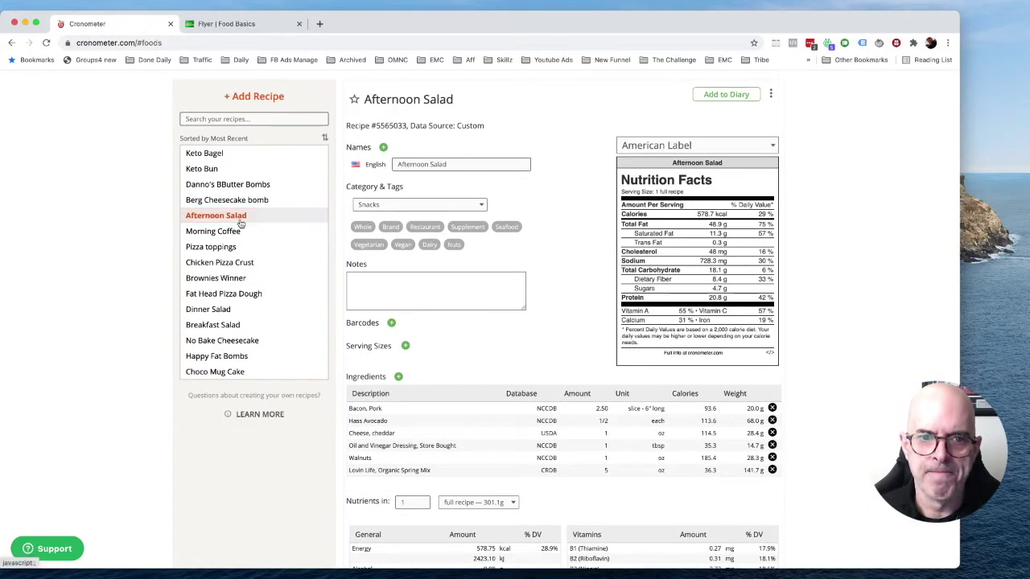
{"action": "left_click", "coordinate": [241, 222]}
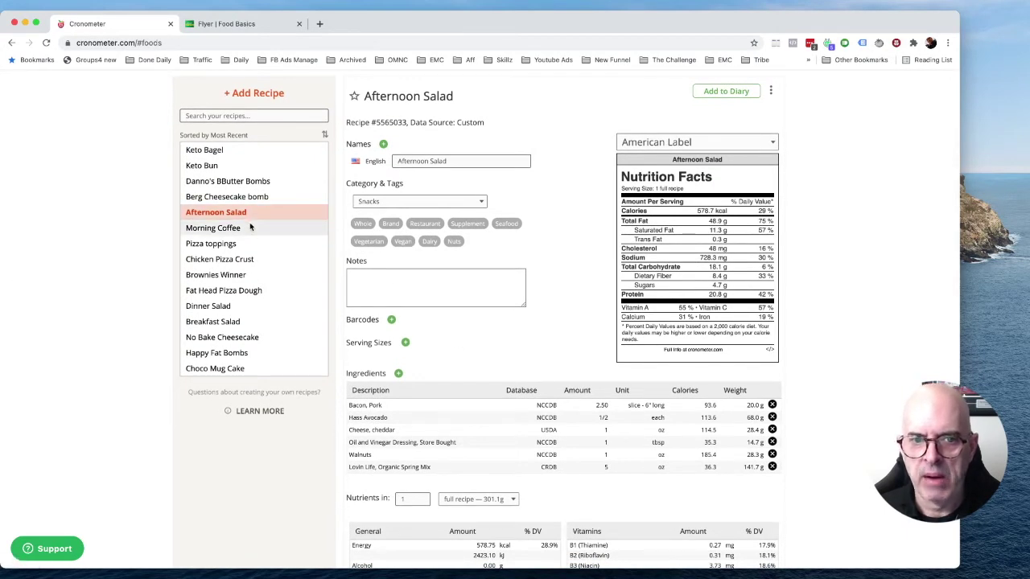
{"action": "scroll", "coordinate": [274, 220], "scroll_direction": "down", "scroll_amount": 5}
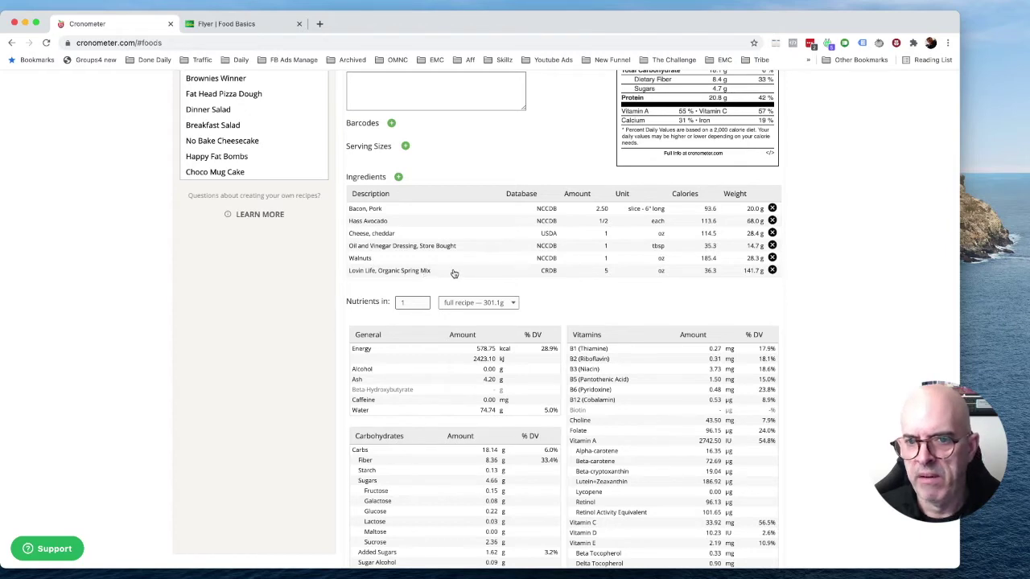
{"action": "scroll", "coordinate": [223, 288], "scroll_direction": "down", "scroll_amount": 3}
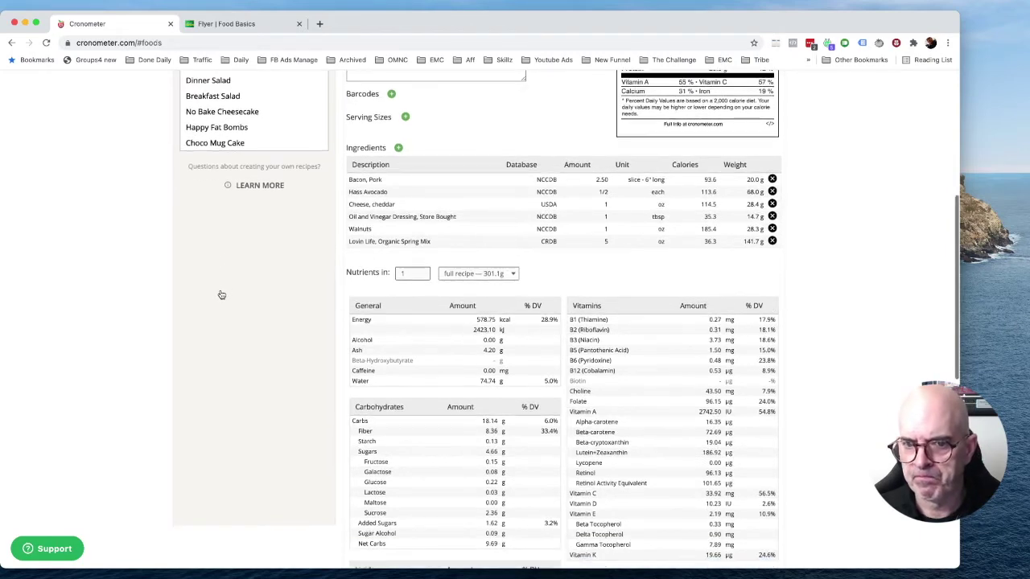
{"action": "scroll", "coordinate": [220, 295], "scroll_direction": "up", "scroll_amount": 1}
{"action": "scroll", "coordinate": [220, 296], "scroll_direction": "up", "scroll_amount": 8}
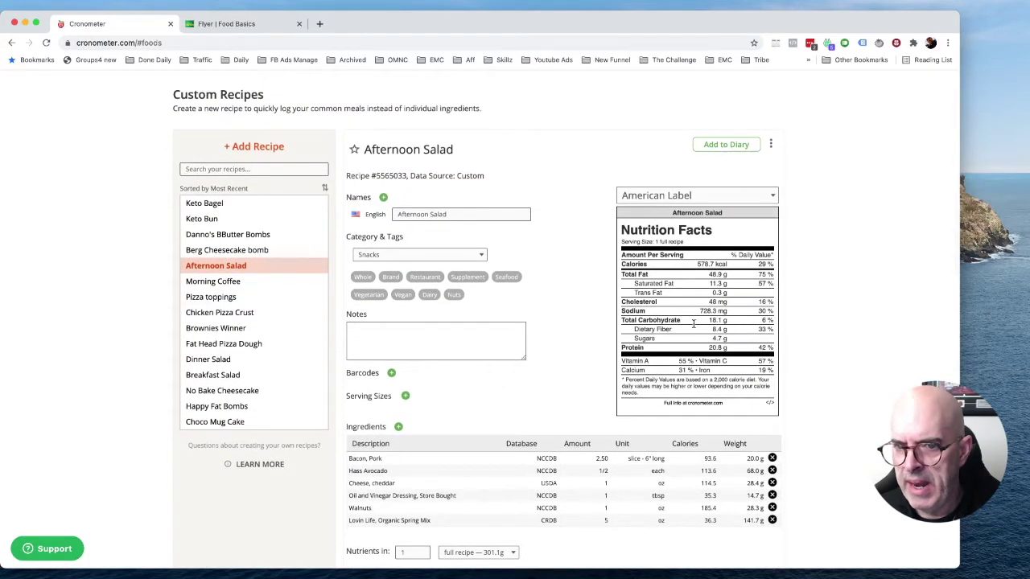
Highlight the total carbohydrate and dietary fiber amounts on the Afternoon Salad's nutrition label, then clear the selection
{"action": "left_click_drag", "start_coordinate": [708, 320], "coordinate": [731, 333]}
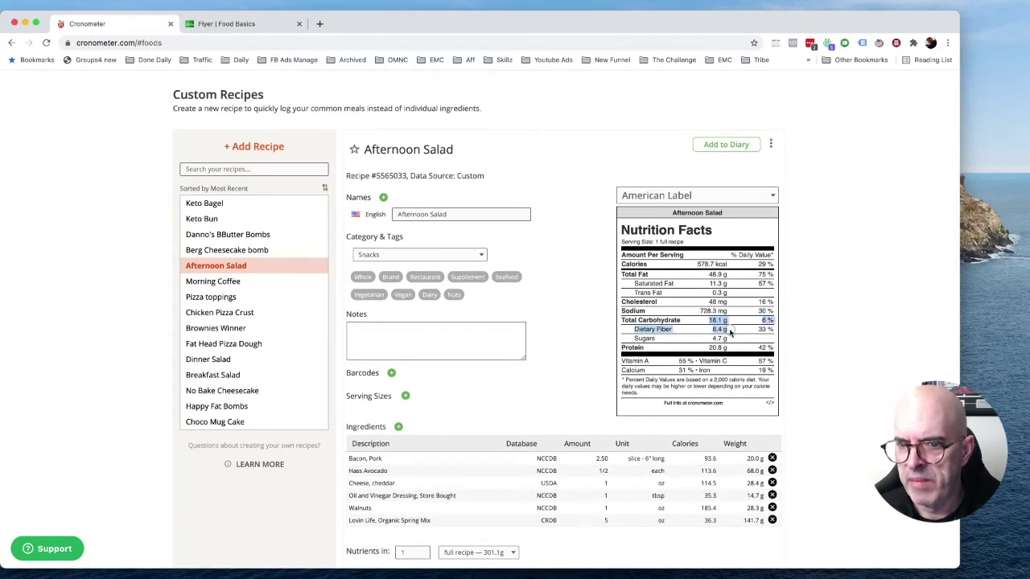
{"action": "scroll", "coordinate": [731, 334], "scroll_direction": "down", "scroll_amount": 1}
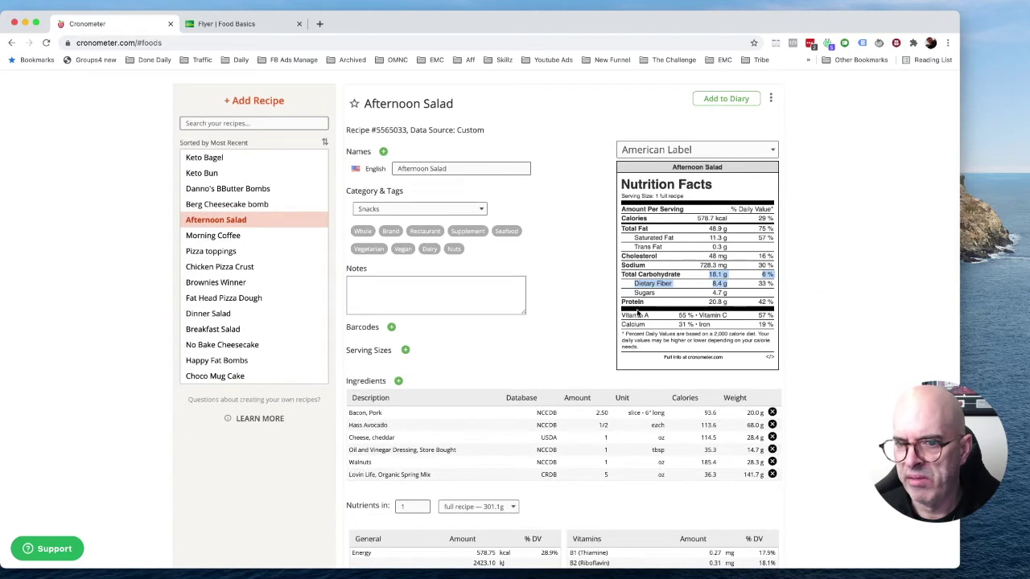
{"action": "left_click", "coordinate": [607, 303]}
{"action": "scroll", "coordinate": [728, 154], "scroll_direction": "down", "scroll_amount": 3}
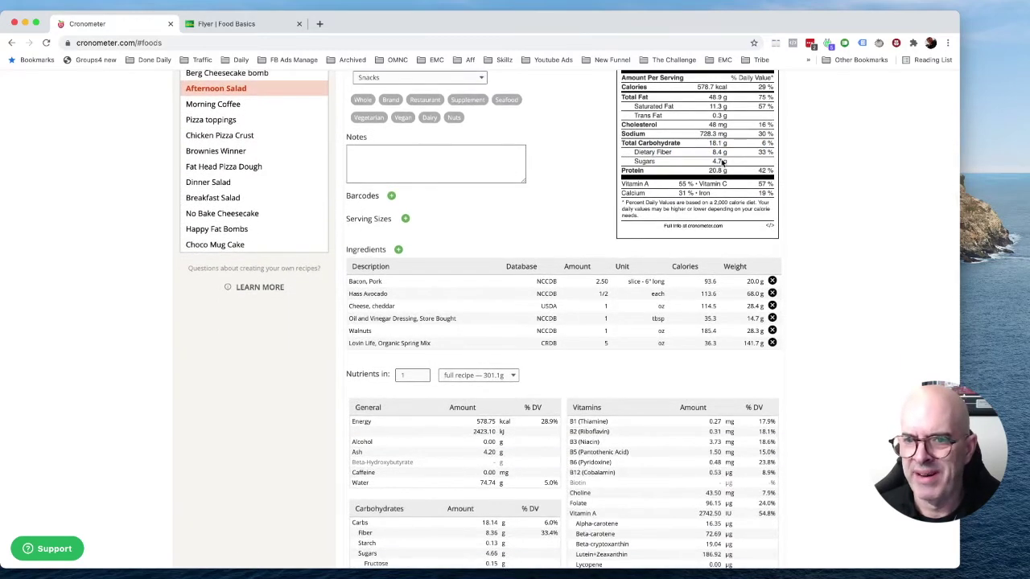
View the replacement options for the salad's oil and vinegar dressing ingredient and close them without making a change
{"action": "double_click", "coordinate": [473, 322]}
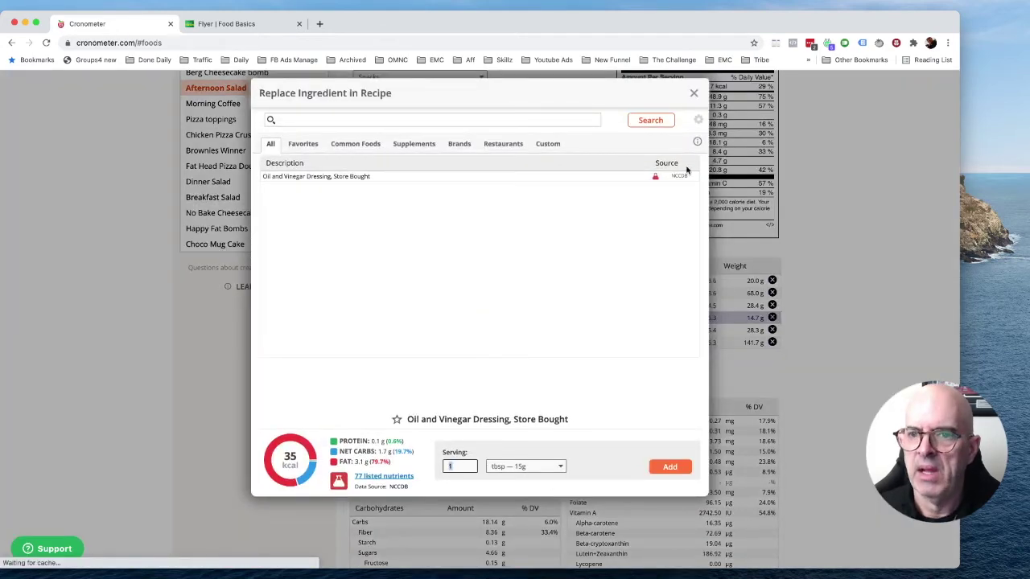
{"action": "left_click", "coordinate": [694, 92]}
{"action": "scroll", "coordinate": [482, 241], "scroll_direction": "up", "scroll_amount": 5}
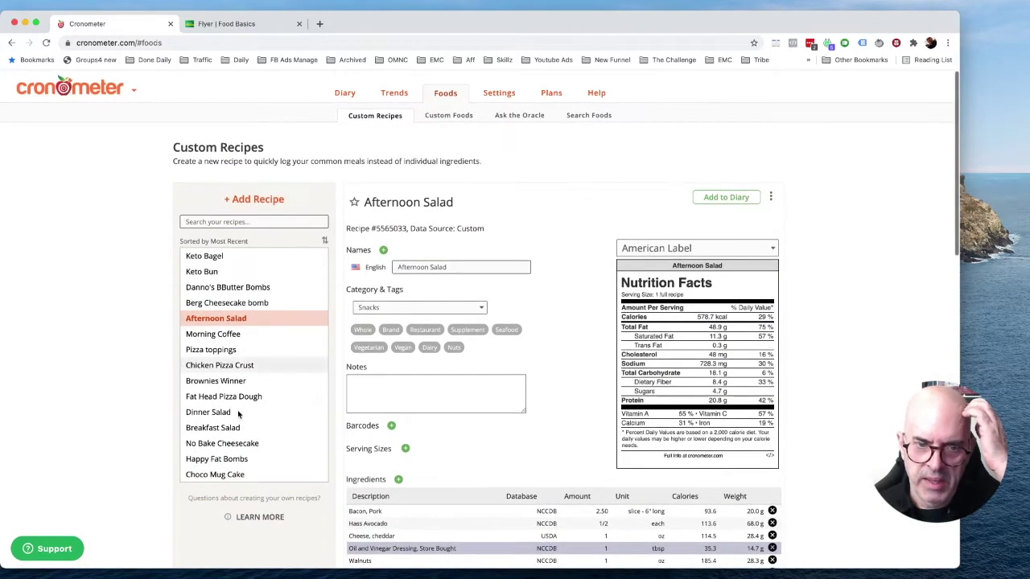
Open the Fat Head Pizza Dough recipe and examine its ingredients and nutrition label
{"action": "left_click", "coordinate": [266, 396]}
{"action": "scroll", "coordinate": [701, 290], "scroll_direction": "down", "scroll_amount": 3}
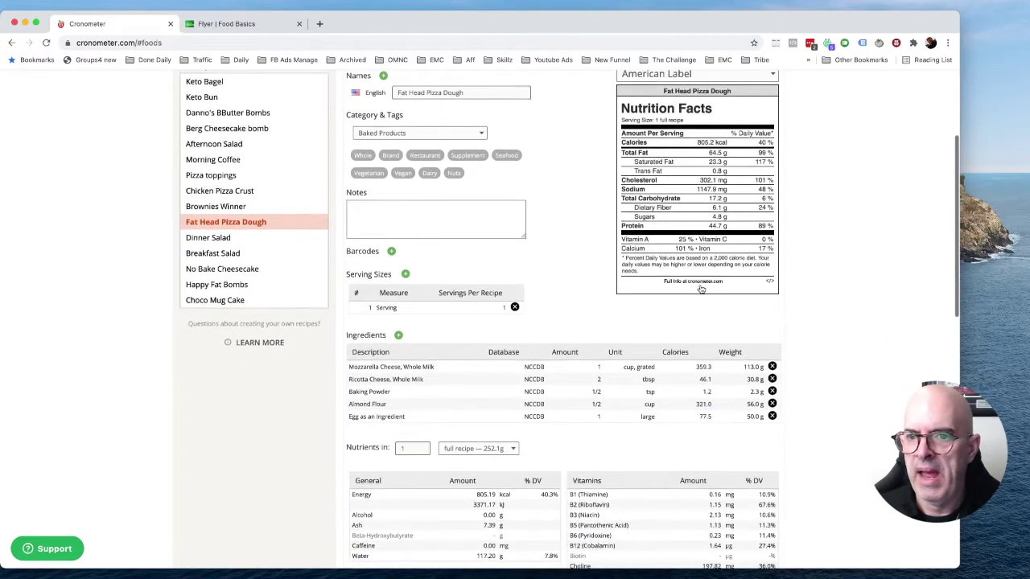
{"action": "scroll", "coordinate": [690, 198], "scroll_direction": "up", "scroll_amount": 1}
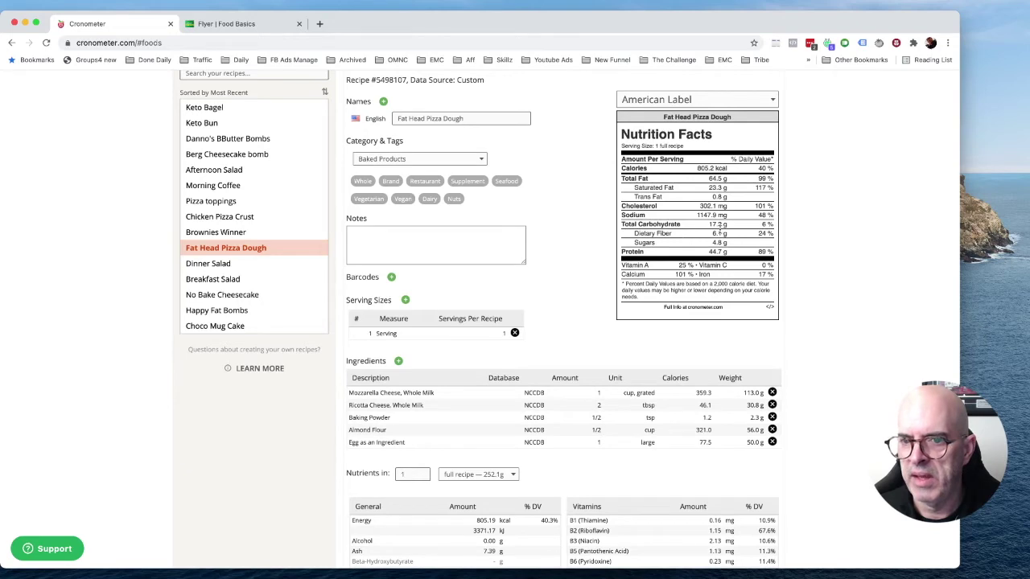
Highlight the Fat Head Pizza Dough's total carbohydrate amount, then open the Breakfast Salad recipe and examine its ingredients
{"action": "left_click_drag", "start_coordinate": [708, 225], "coordinate": [729, 226]}
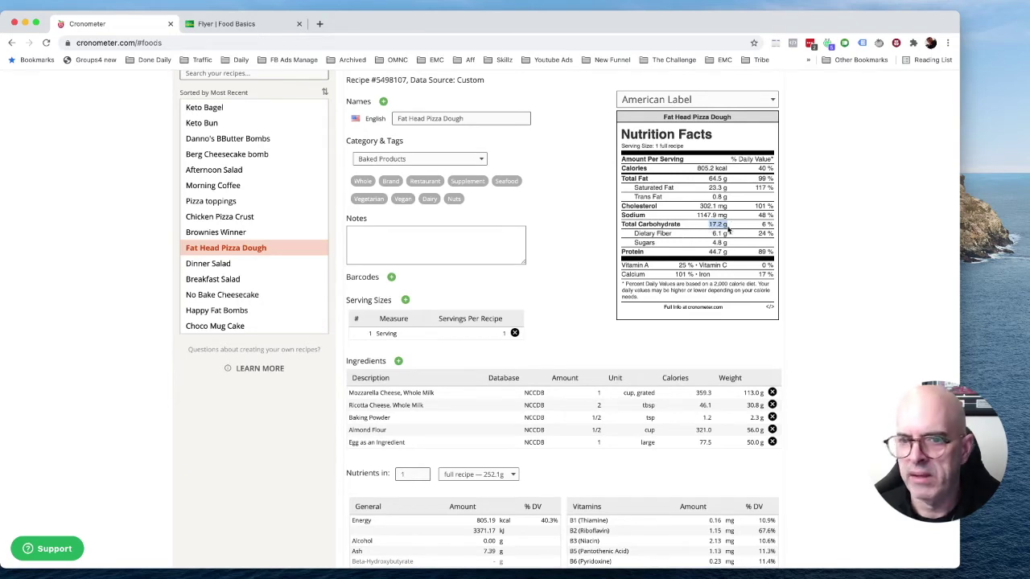
{"action": "left_click", "coordinate": [268, 279]}
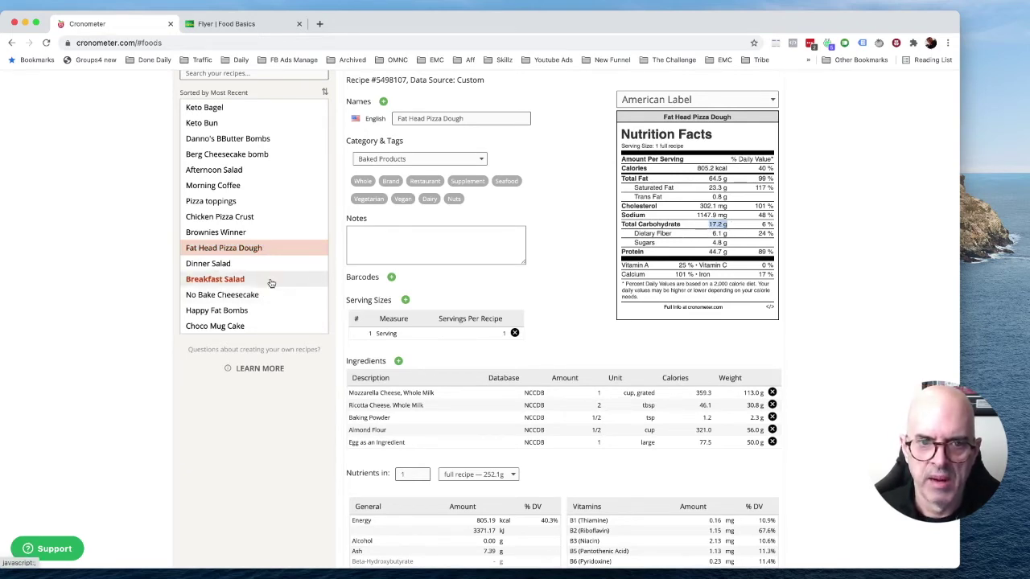
{"action": "scroll", "coordinate": [482, 338], "scroll_direction": "down", "scroll_amount": 3}
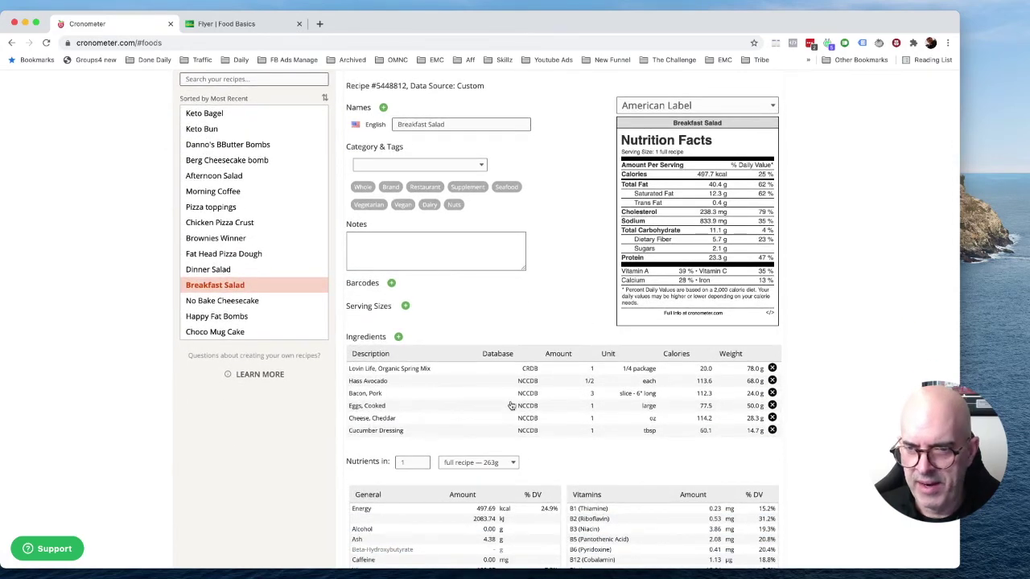
Open the No Bake Cheesecake recipe and examine its ingredients, serving sizes and nutrition label
{"action": "left_click", "coordinate": [289, 302]}
{"action": "scroll", "coordinate": [317, 368], "scroll_direction": "down", "scroll_amount": 3}
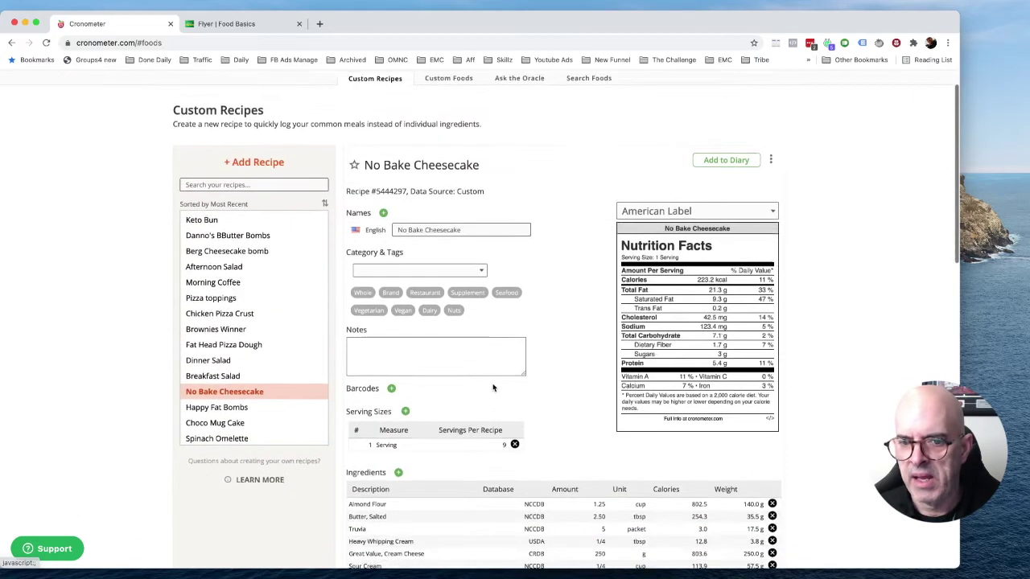
{"action": "scroll", "coordinate": [487, 373], "scroll_direction": "down", "scroll_amount": 5}
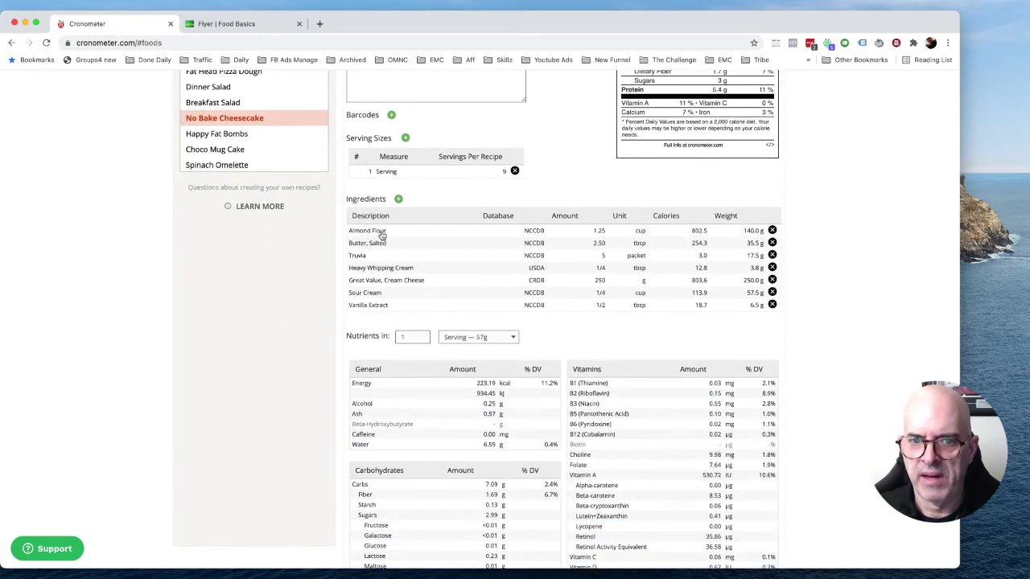
{"action": "scroll", "coordinate": [595, 245], "scroll_direction": "up", "scroll_amount": 8}
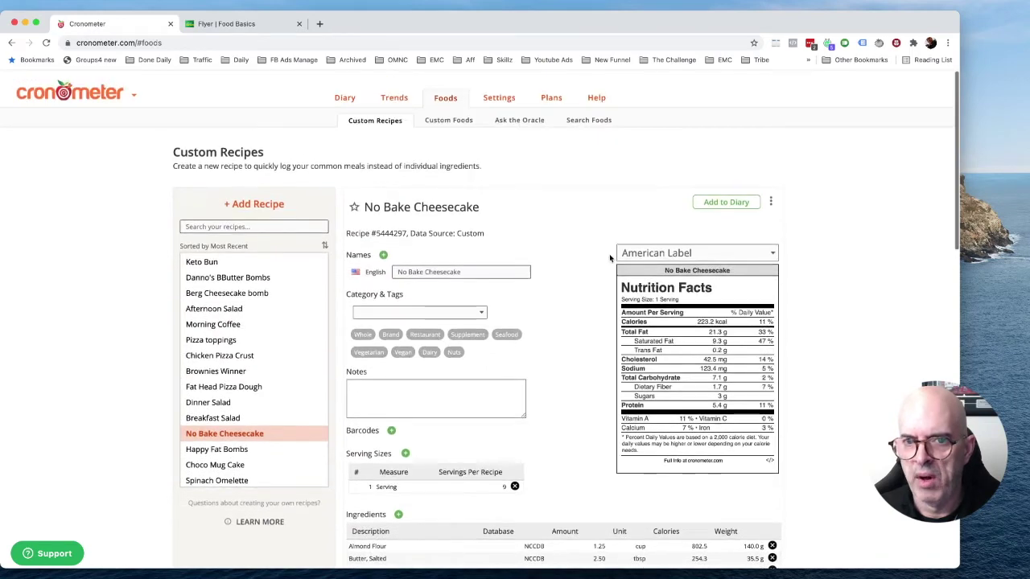
Start adding a food to the diary, browse the favorites, common foods and supplements, and view the Monster, Energy entry
{"action": "left_click", "coordinate": [345, 94]}
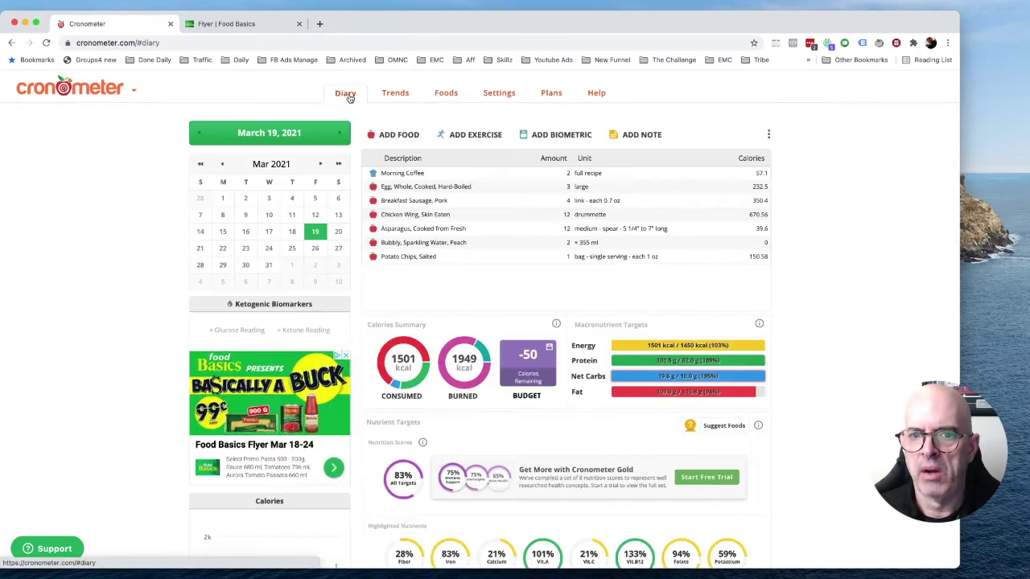
{"action": "left_click", "coordinate": [389, 134]}
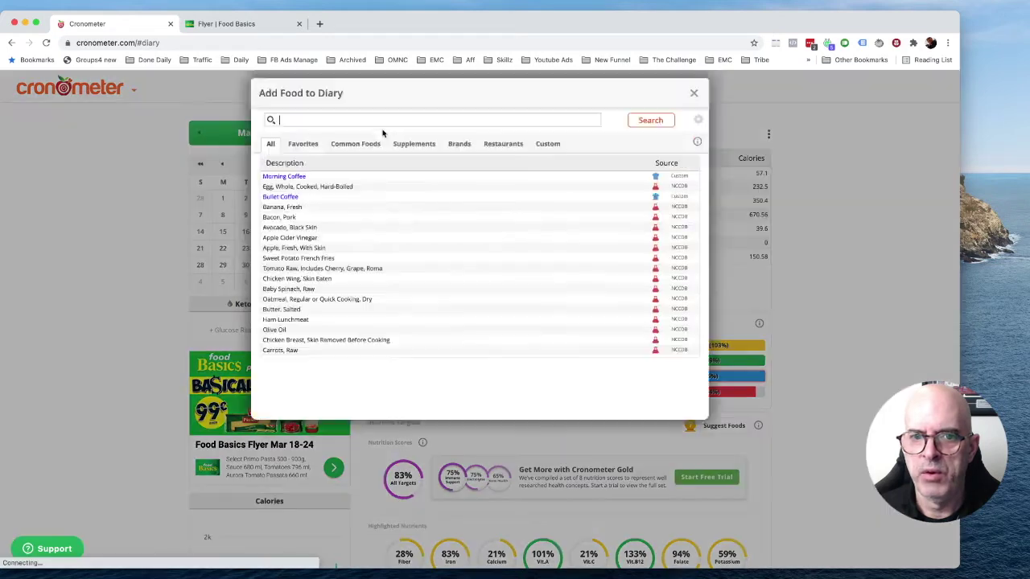
{"action": "left_click", "coordinate": [301, 145]}
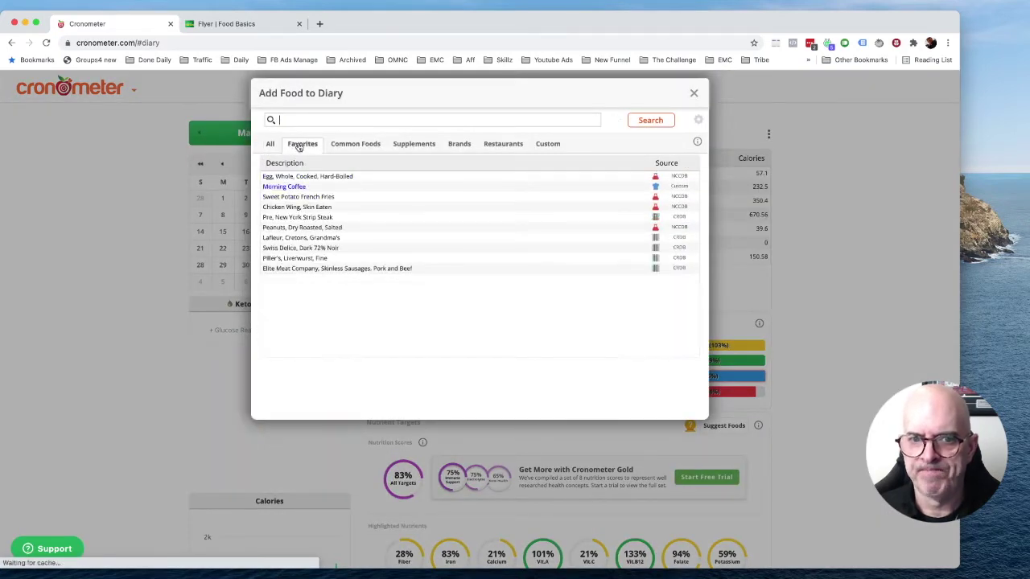
{"action": "left_click", "coordinate": [355, 147]}
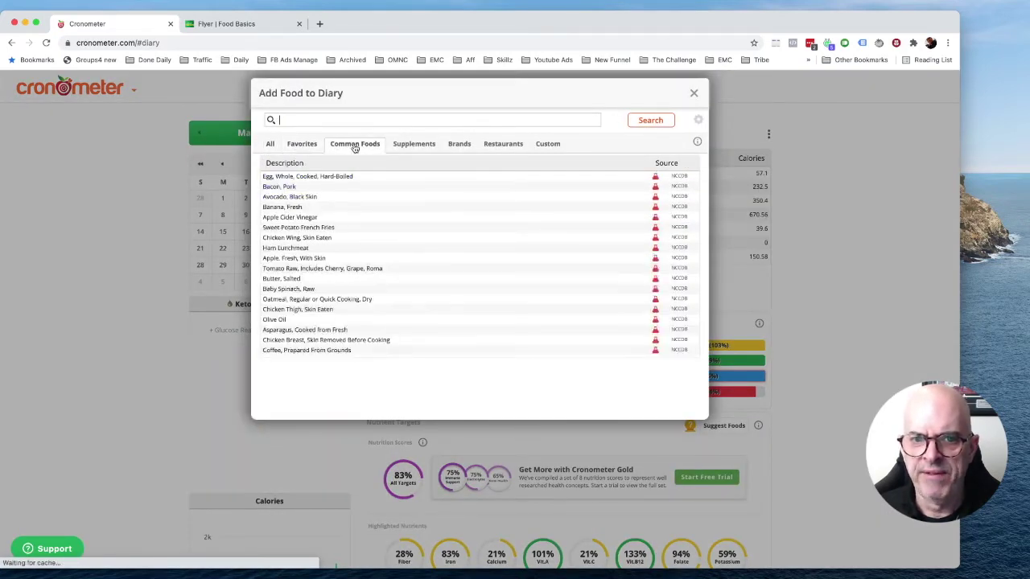
{"action": "left_click", "coordinate": [413, 150]}
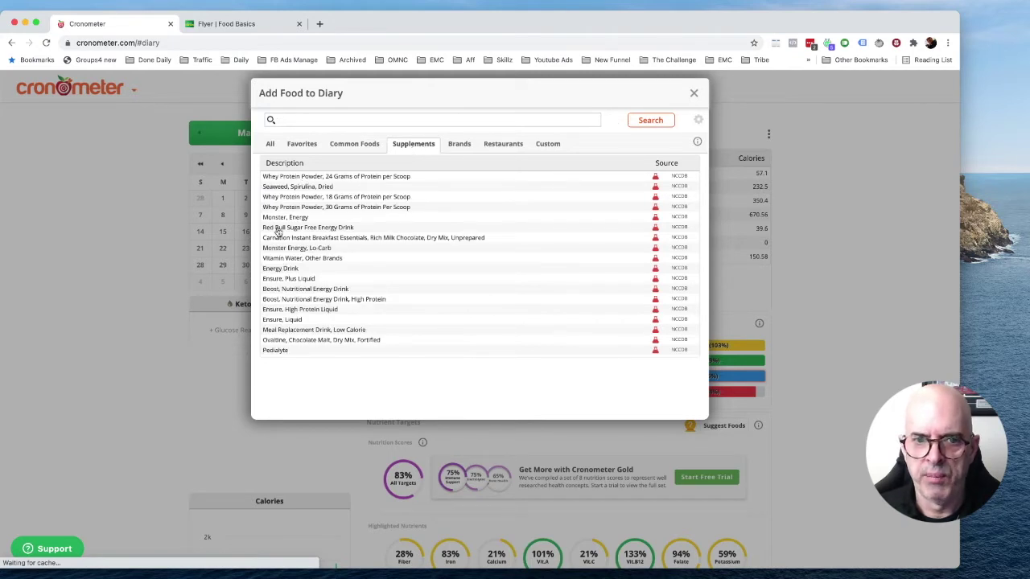
{"action": "left_click", "coordinate": [326, 219]}
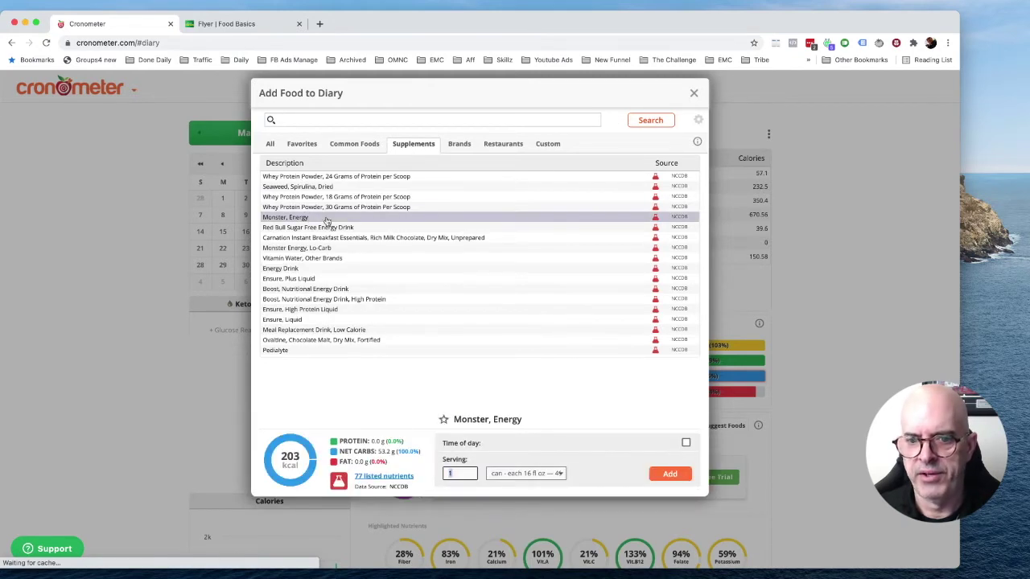
Browse the brand foods, search them for "olive", and view the restaurant foods matching the same term
{"action": "left_click", "coordinate": [458, 144]}
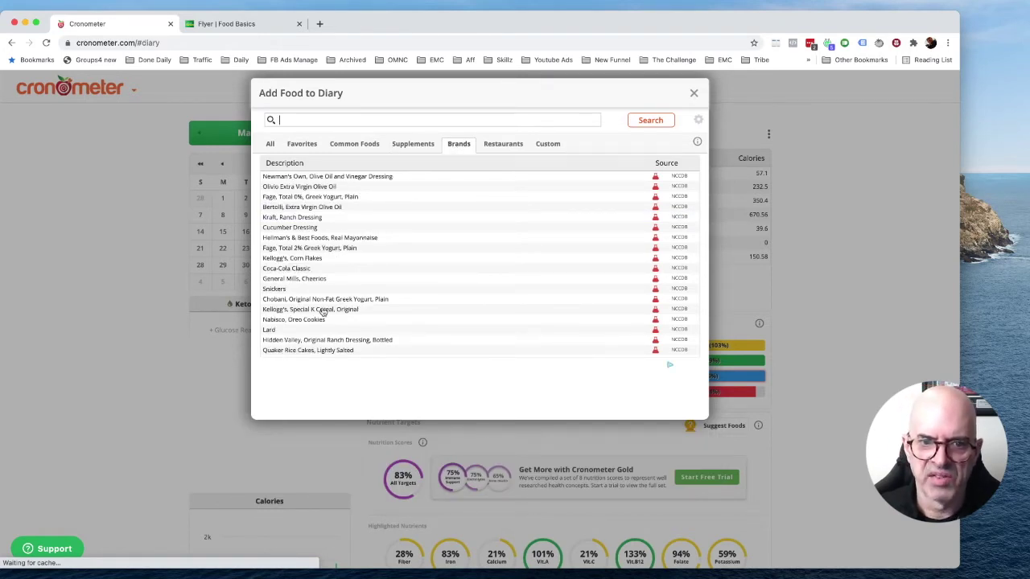
{"action": "scroll", "coordinate": [321, 310], "scroll_direction": "down", "scroll_amount": 1}
{"action": "scroll", "coordinate": [379, 243], "scroll_direction": "up", "scroll_amount": 1}
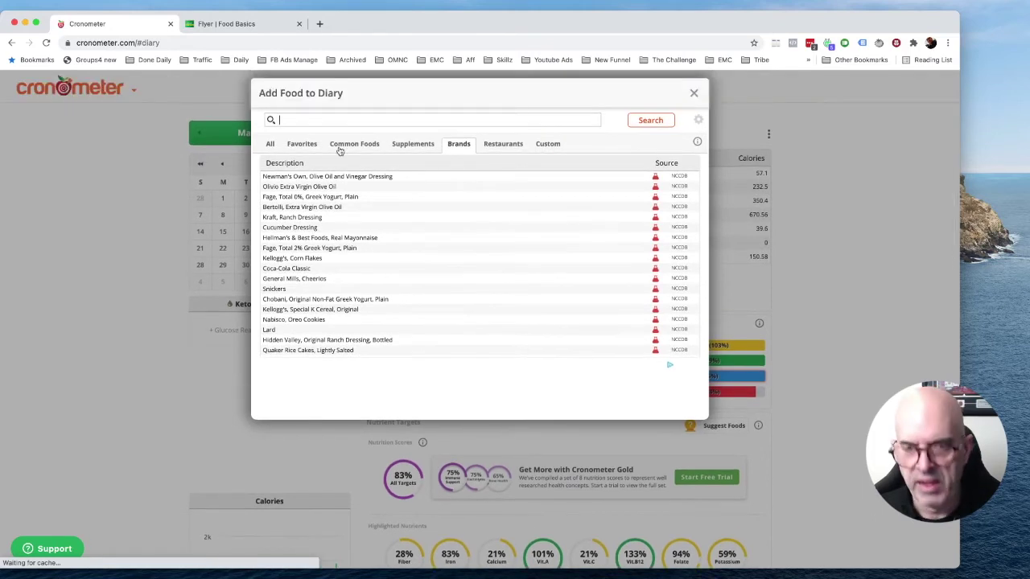
{"action": "type", "text": "olive"}
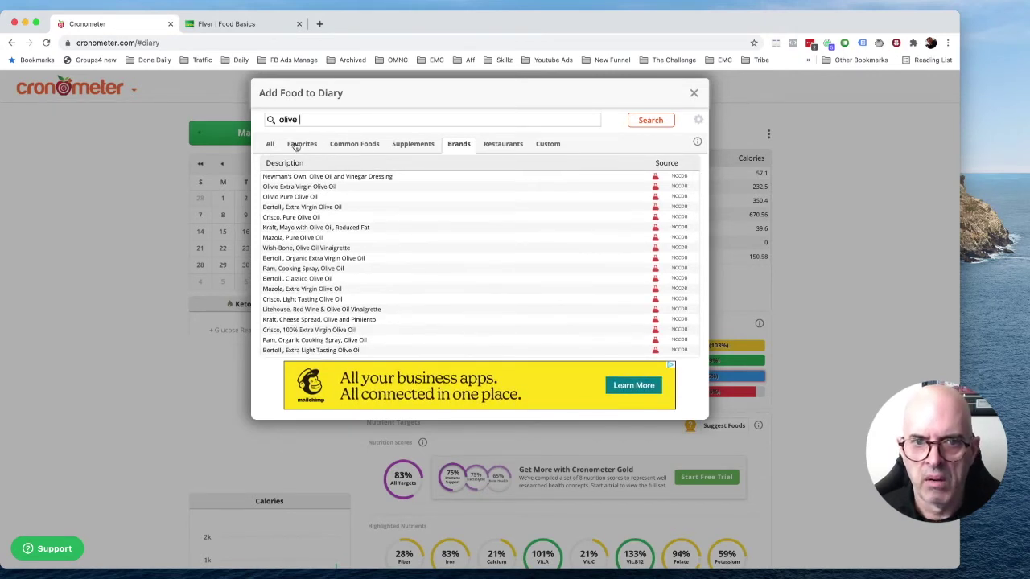
{"action": "left_click", "coordinate": [491, 145]}
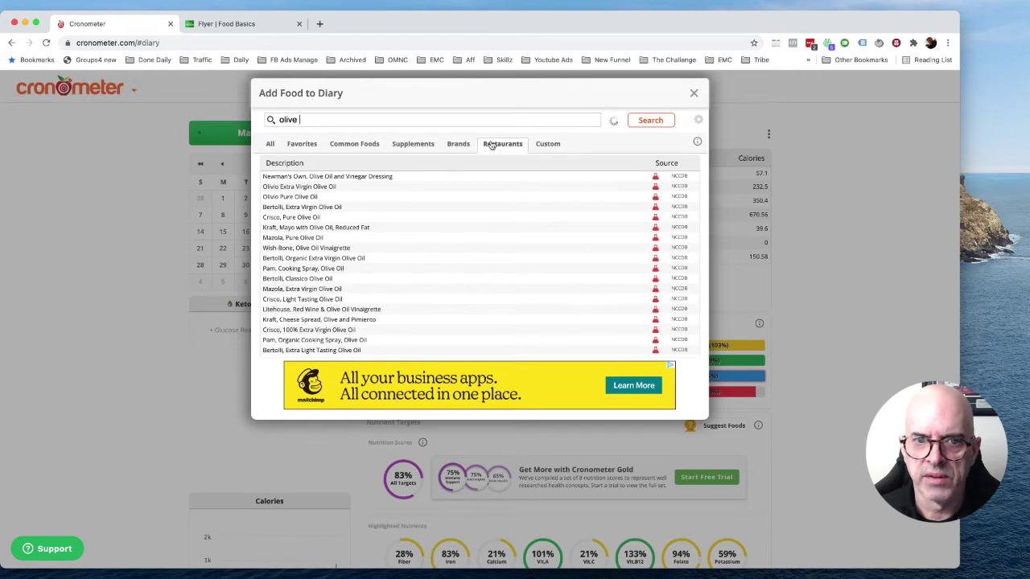
{"action": "scroll", "coordinate": [314, 242], "scroll_direction": "down", "scroll_amount": 3}
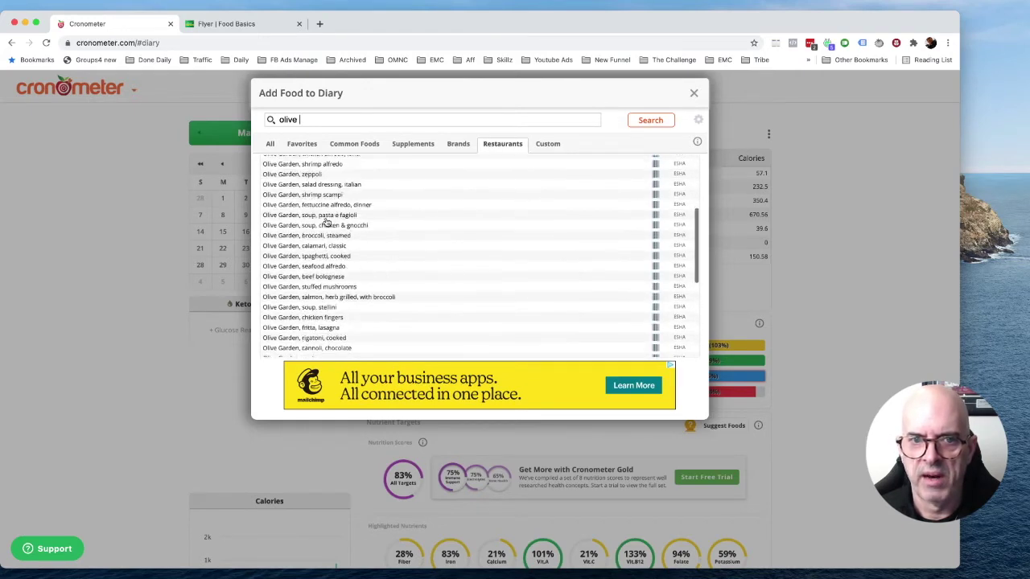
Search the restaurant foods for "sonic"
{"action": "left_click_drag", "start_coordinate": [301, 120], "coordinate": [265, 121]}
{"action": "type", "text": "sonic"}
{"action": "key", "text": "Return"}
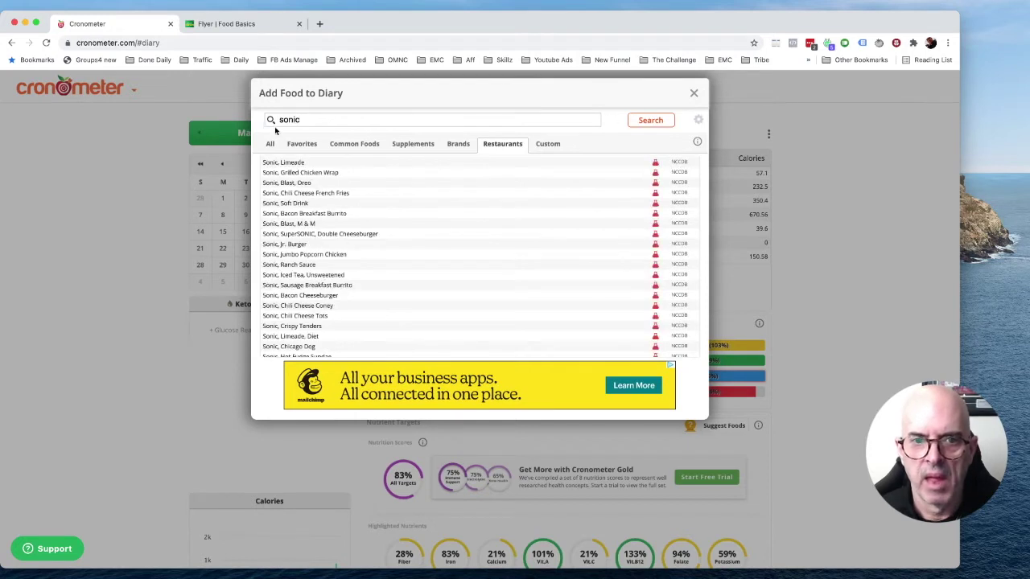
{"action": "left_click_drag", "start_coordinate": [314, 121], "coordinate": [241, 120]}
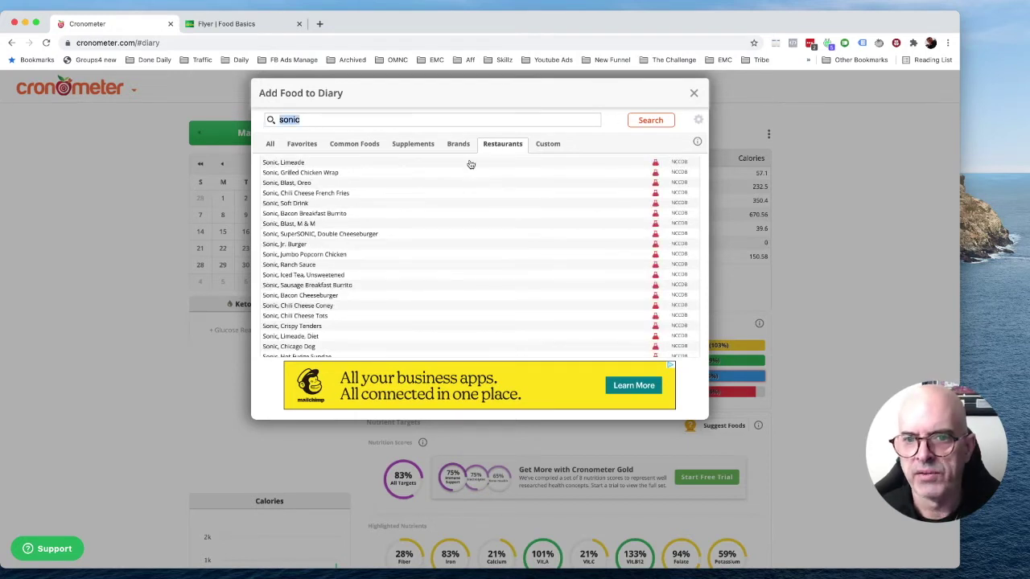
Compare the "sonic" matches among the custom, restaurant, brand and common foods
{"action": "left_click", "coordinate": [555, 147]}
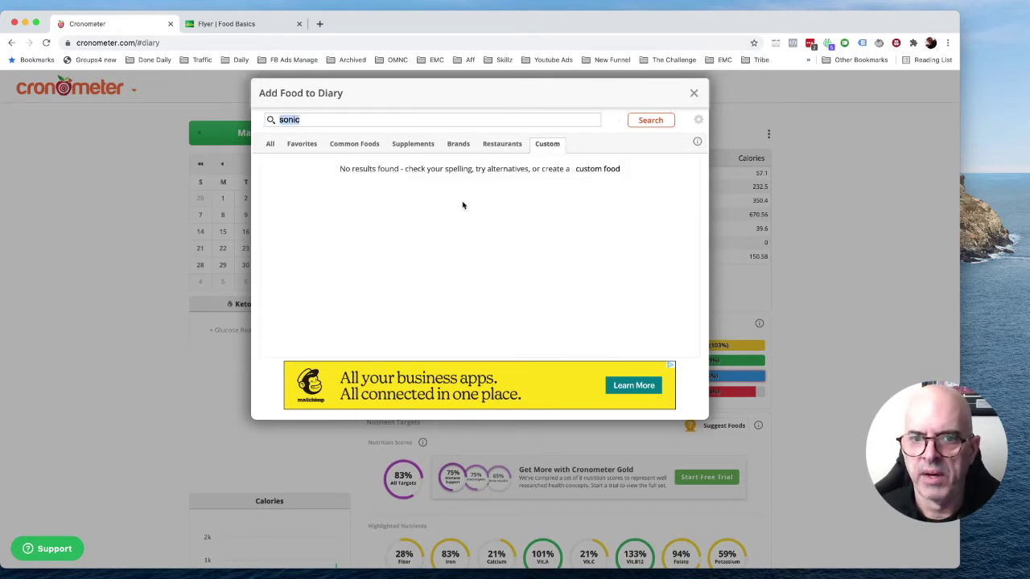
{"action": "left_click", "coordinate": [496, 148]}
{"action": "left_click", "coordinate": [458, 146]}
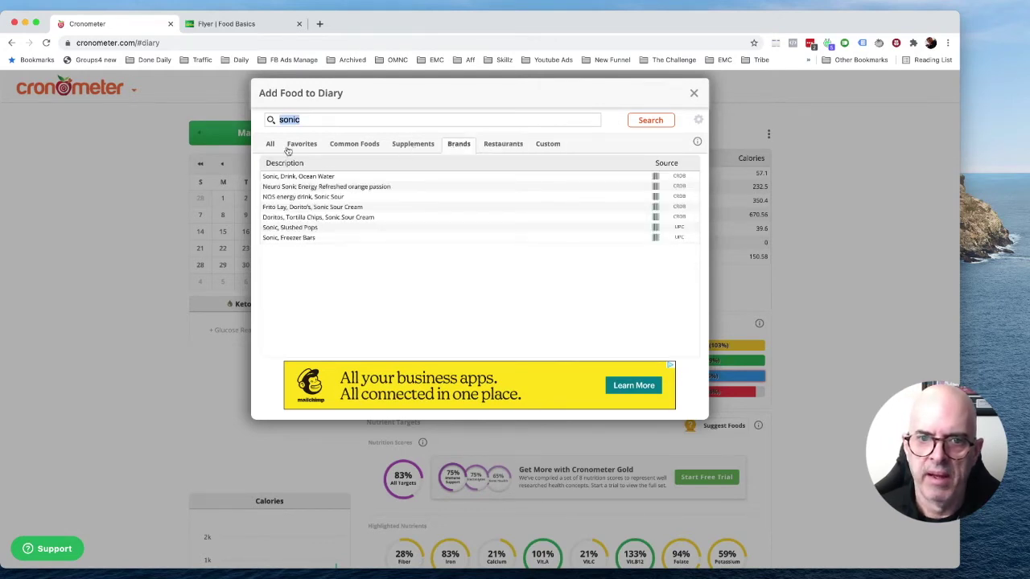
{"action": "left_click", "coordinate": [353, 145]}
{"action": "scroll", "coordinate": [314, 227], "scroll_direction": "down", "scroll_amount": 1}
{"action": "scroll", "coordinate": [318, 230], "scroll_direction": "down", "scroll_amount": 2}
{"action": "scroll", "coordinate": [318, 229], "scroll_direction": "up", "scroll_amount": 4}
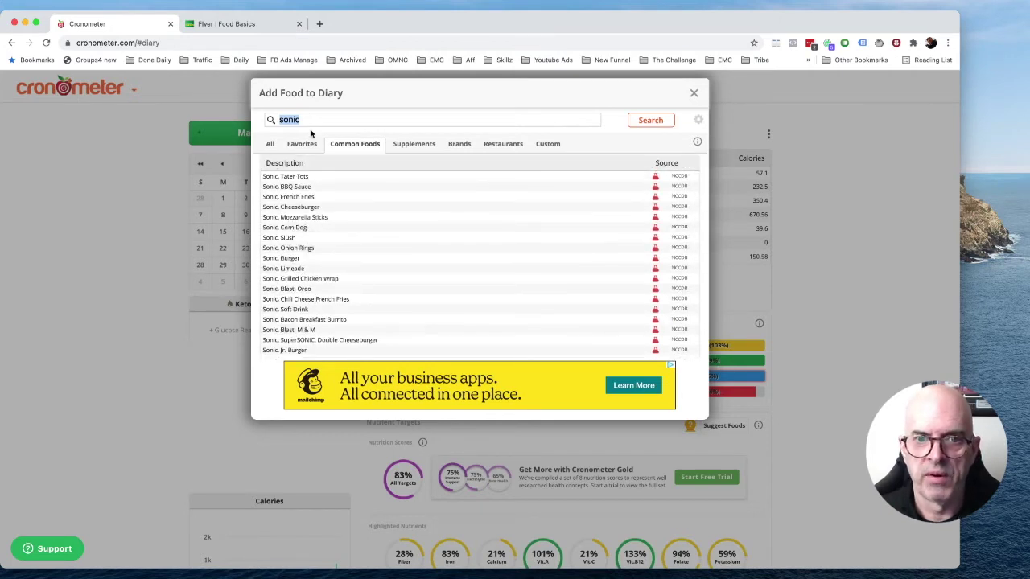
Clear the food search, view Piller's, Liverwurst, Fine among the favorites, and close the food selection without adding anything
{"action": "key", "text": "BackSpace"}
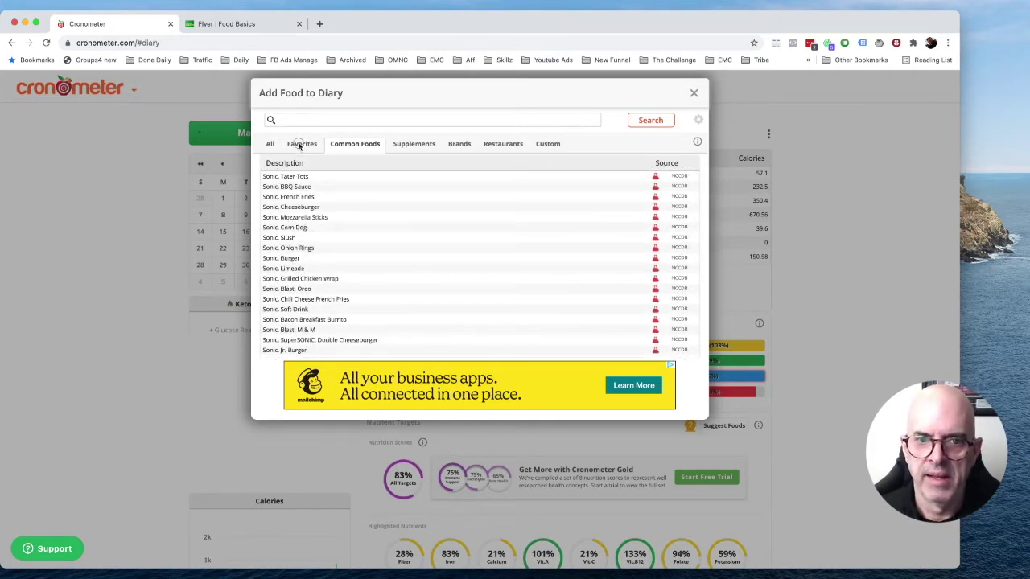
{"action": "left_click", "coordinate": [301, 145]}
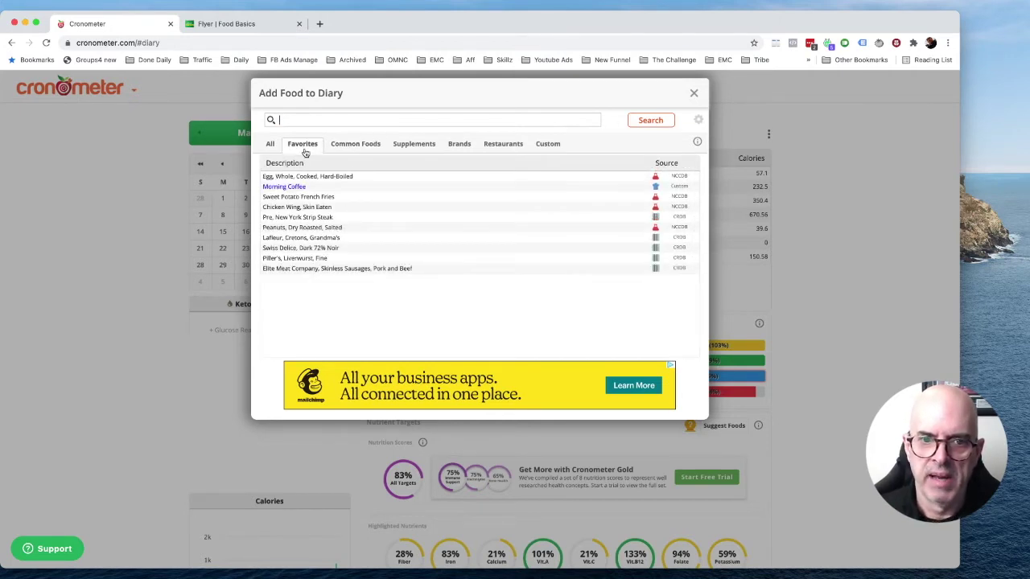
{"action": "left_click", "coordinate": [318, 259]}
{"action": "scroll", "coordinate": [366, 318], "scroll_direction": "down", "scroll_amount": 1}
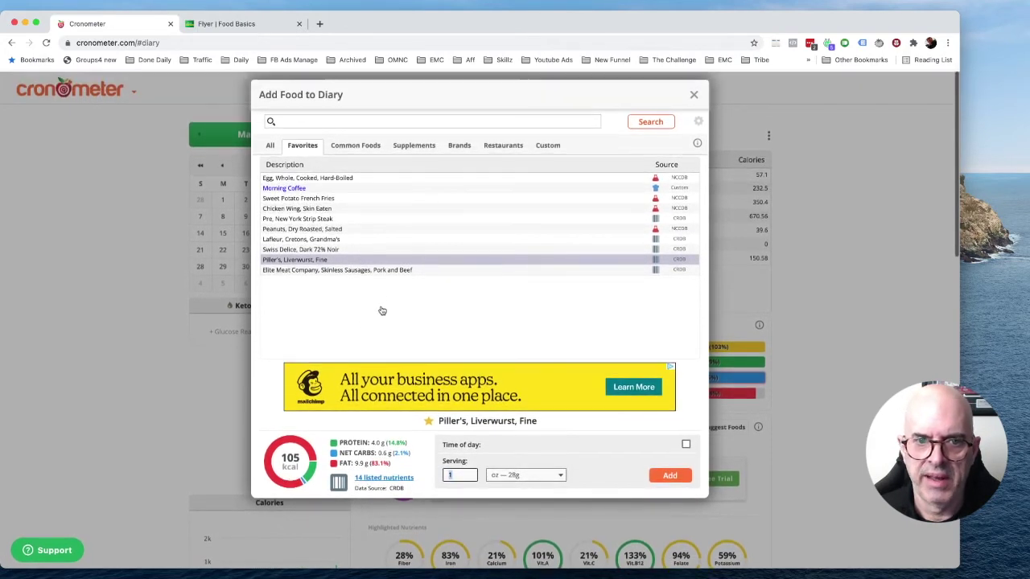
{"action": "left_click", "coordinate": [271, 144]}
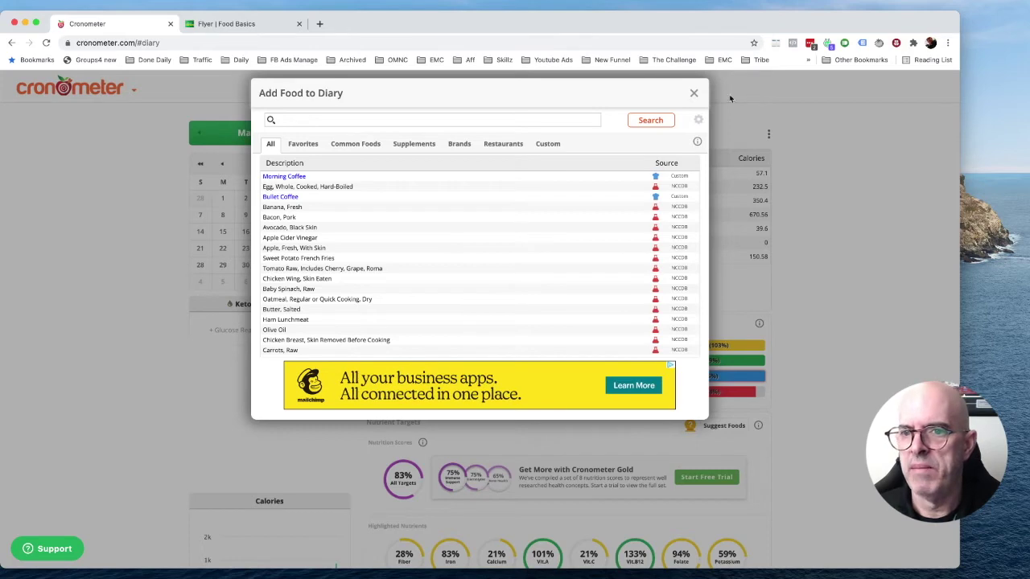
{"action": "left_click", "coordinate": [693, 94]}
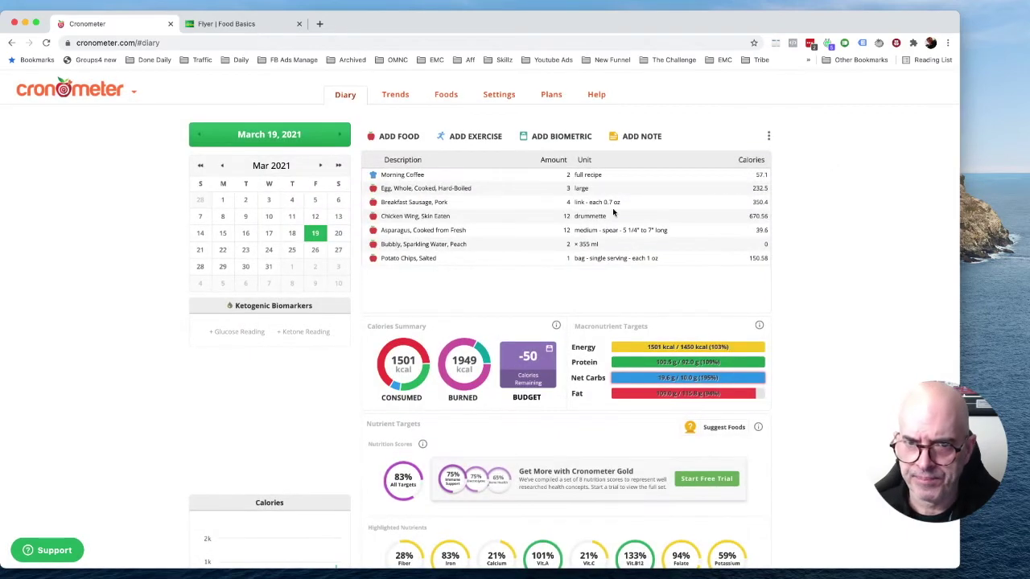
View the recent exercises available for the diary and close the exercise selection without adding one
{"action": "left_click", "coordinate": [485, 137]}
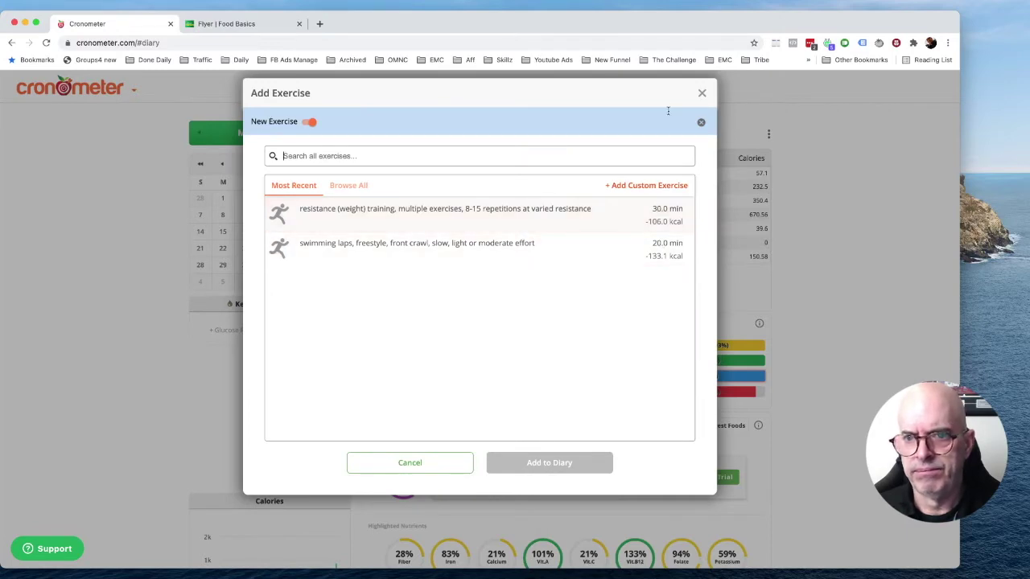
{"action": "left_click", "coordinate": [701, 92]}
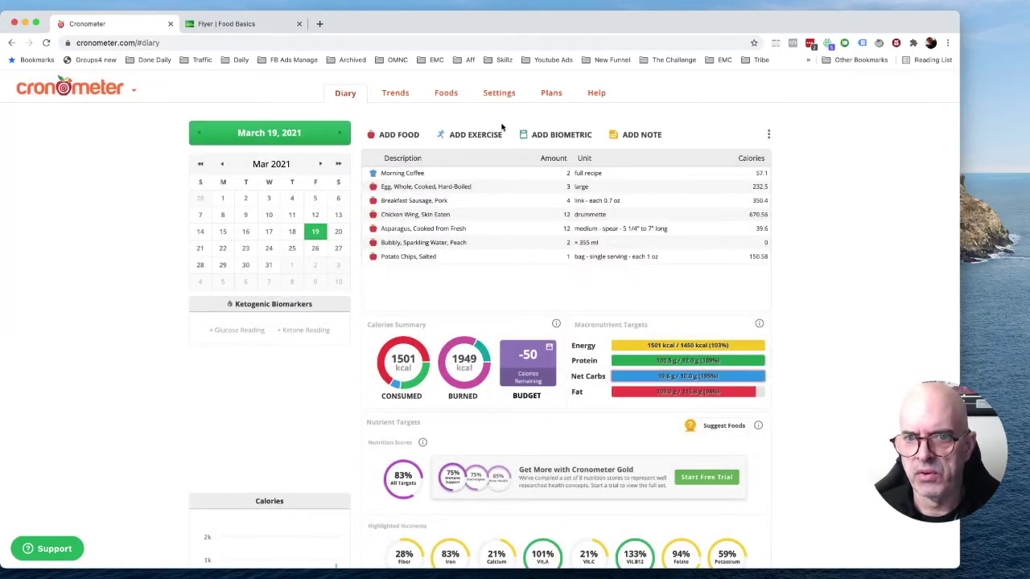
Start adding a biometric to the diary, view the Weight entry form, and close that form without entering a value
{"action": "left_click", "coordinate": [566, 134]}
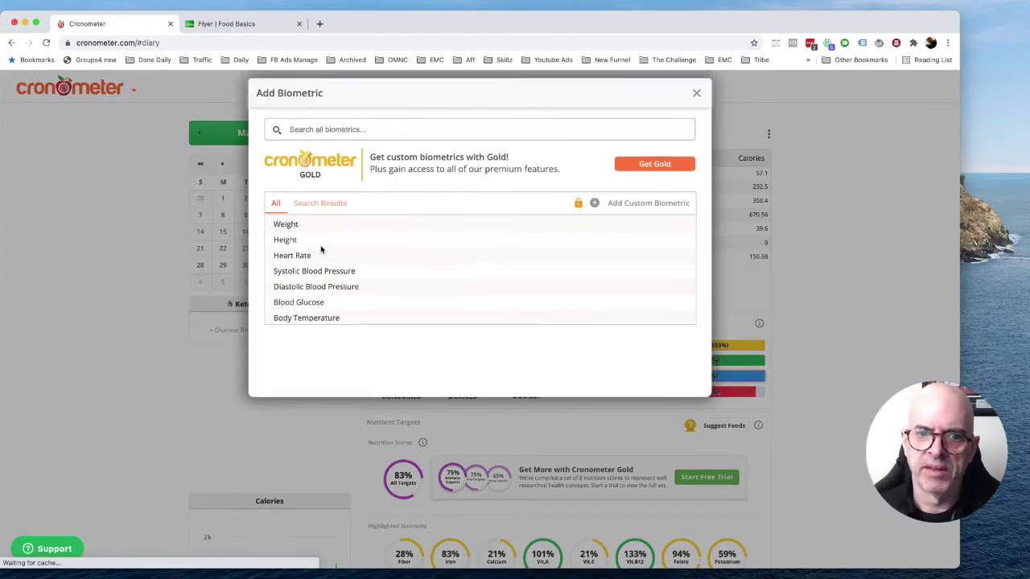
{"action": "left_click", "coordinate": [336, 226]}
{"action": "scroll", "coordinate": [356, 308], "scroll_direction": "down", "scroll_amount": 2}
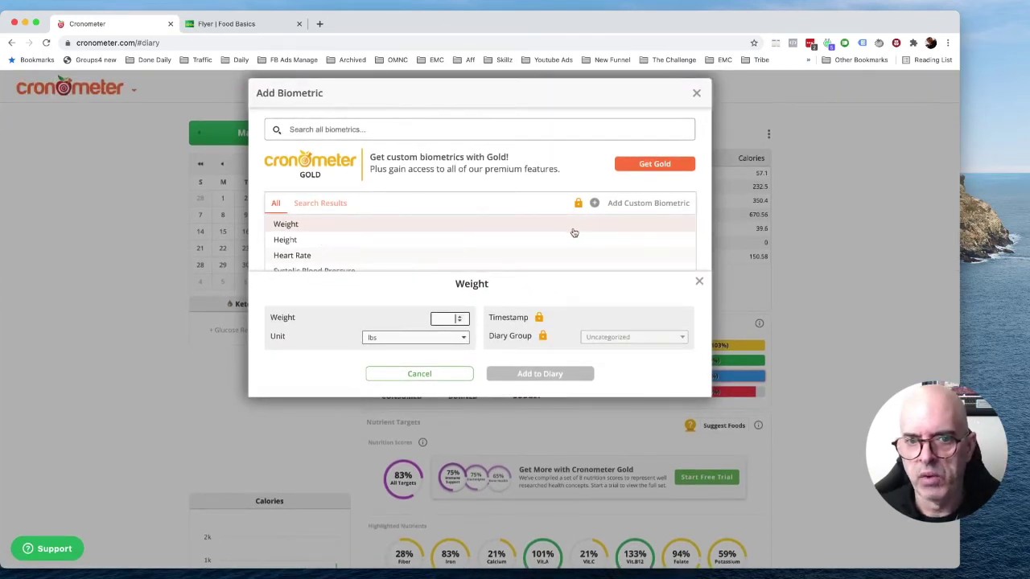
{"action": "left_click", "coordinate": [700, 282]}
{"action": "scroll", "coordinate": [346, 260], "scroll_direction": "down", "scroll_amount": 1}
Browse the biometrics list and view the entry forms for Body Fat, Waist Size and Total Cholesterol
{"action": "left_click", "coordinate": [336, 226]}
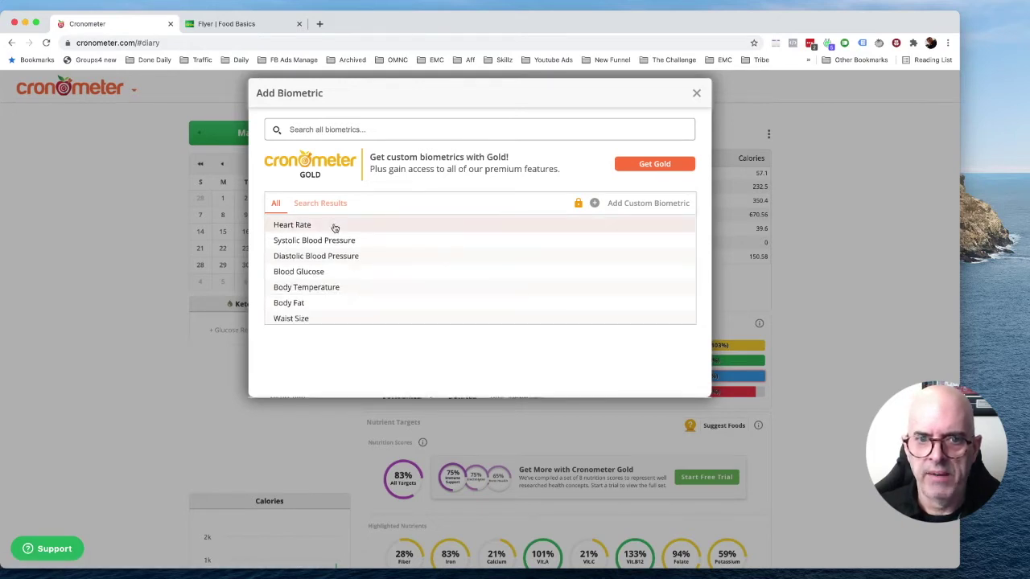
{"action": "left_click", "coordinate": [377, 240]}
{"action": "scroll", "coordinate": [378, 248], "scroll_direction": "down", "scroll_amount": 3}
{"action": "left_click", "coordinate": [327, 229]}
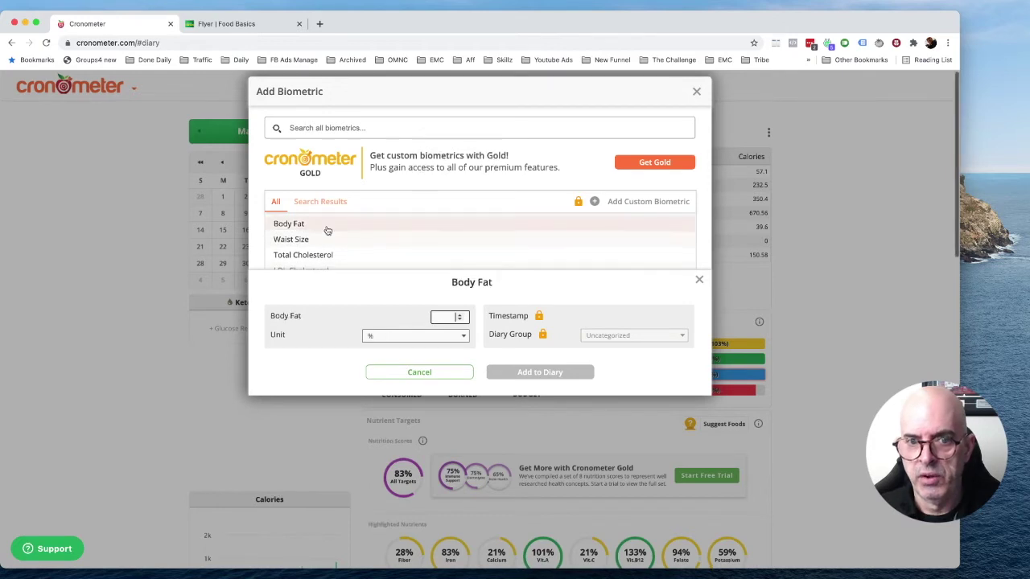
{"action": "left_click", "coordinate": [339, 242]}
{"action": "scroll", "coordinate": [341, 241], "scroll_direction": "down", "scroll_amount": 2}
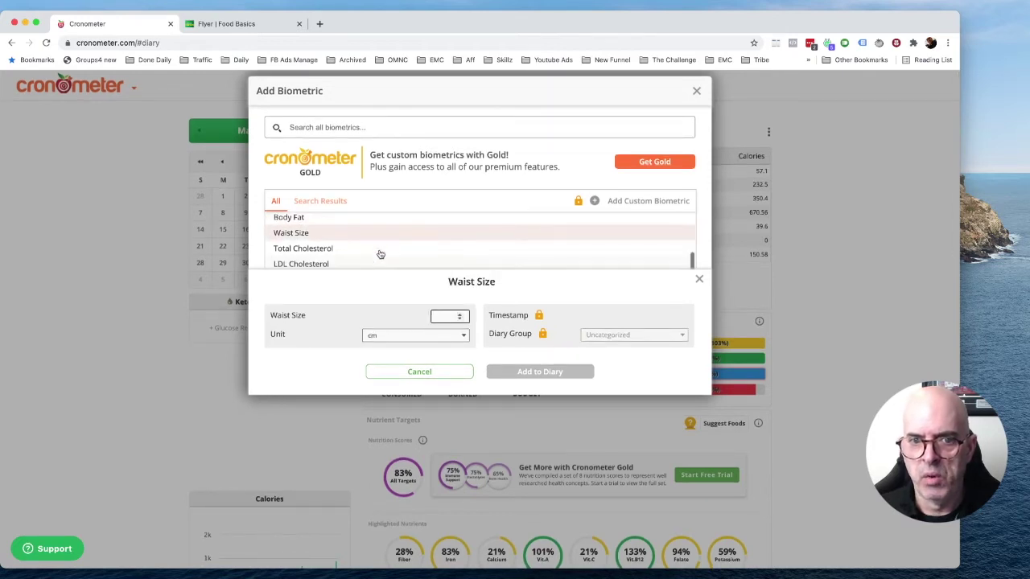
{"action": "left_click", "coordinate": [342, 231]}
{"action": "scroll", "coordinate": [375, 257], "scroll_direction": "down", "scroll_amount": 5}
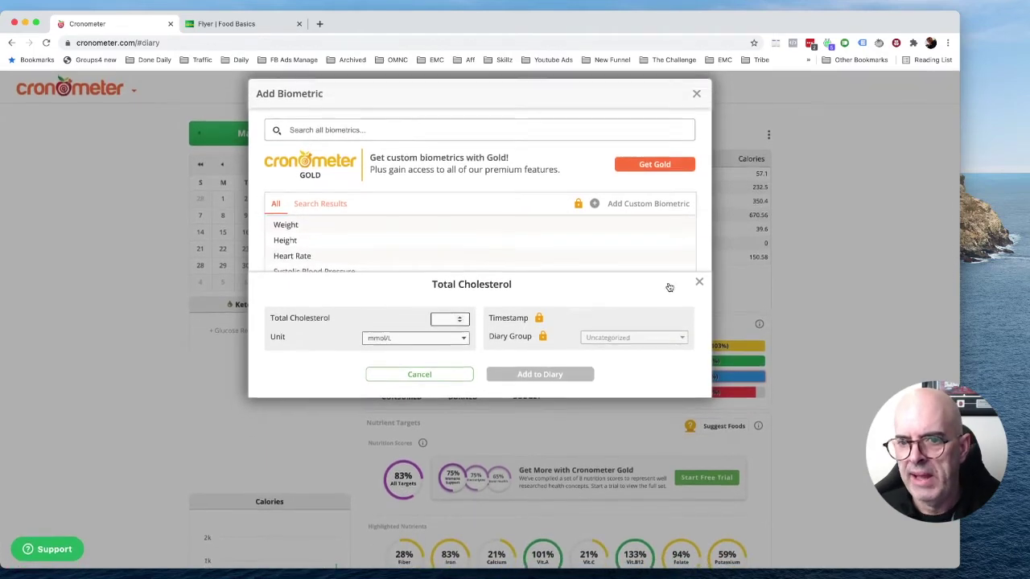
Close the Total Cholesterol form, browse the biometrics list, view the Weight form, and leave the biometric selection without adding anything
{"action": "left_click", "coordinate": [699, 284]}
{"action": "scroll", "coordinate": [366, 281], "scroll_direction": "down", "scroll_amount": 8}
{"action": "scroll", "coordinate": [368, 270], "scroll_direction": "up", "scroll_amount": 10}
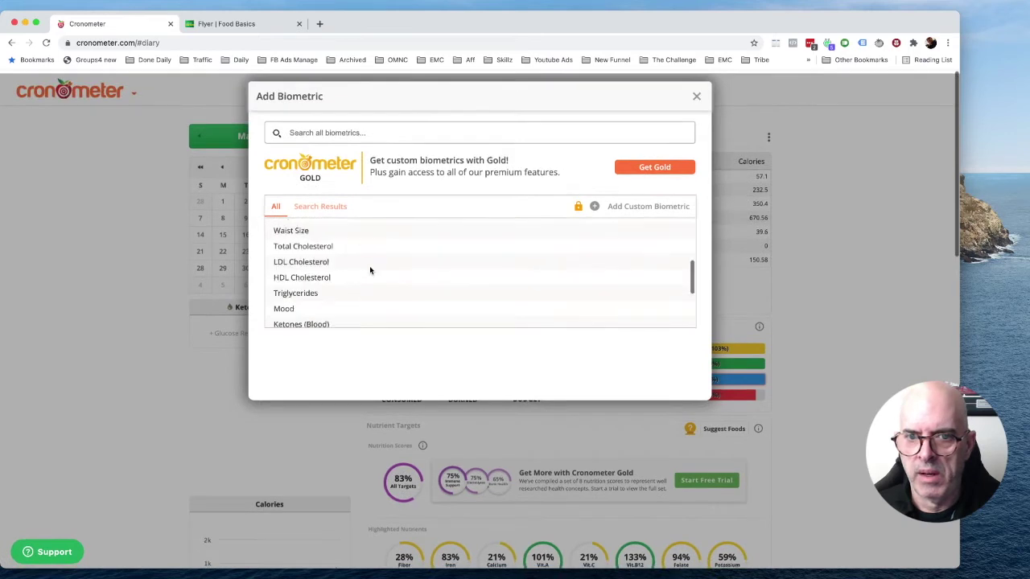
{"action": "left_click", "coordinate": [322, 227]}
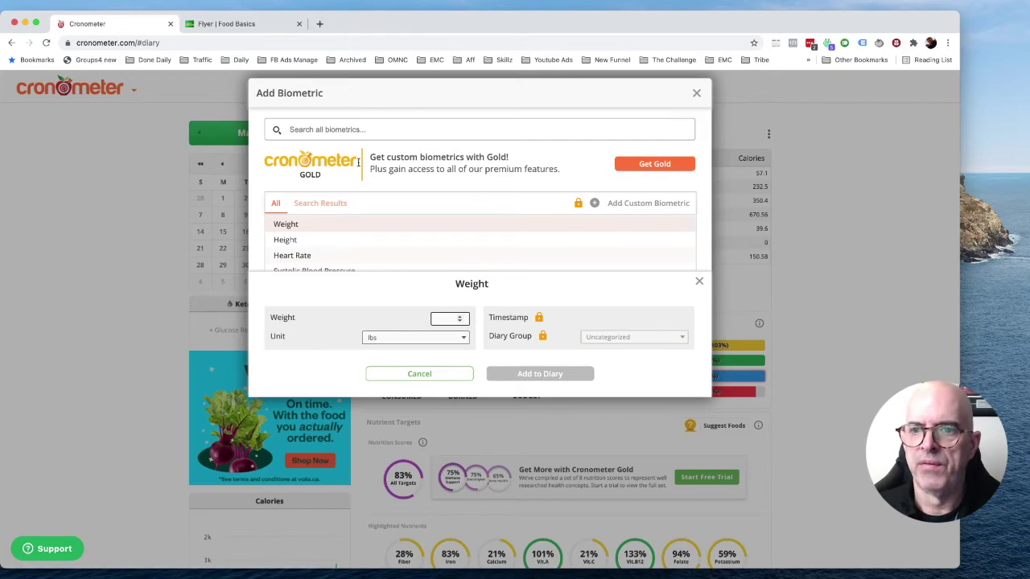
{"action": "scroll", "coordinate": [290, 256], "scroll_direction": "down", "scroll_amount": 2}
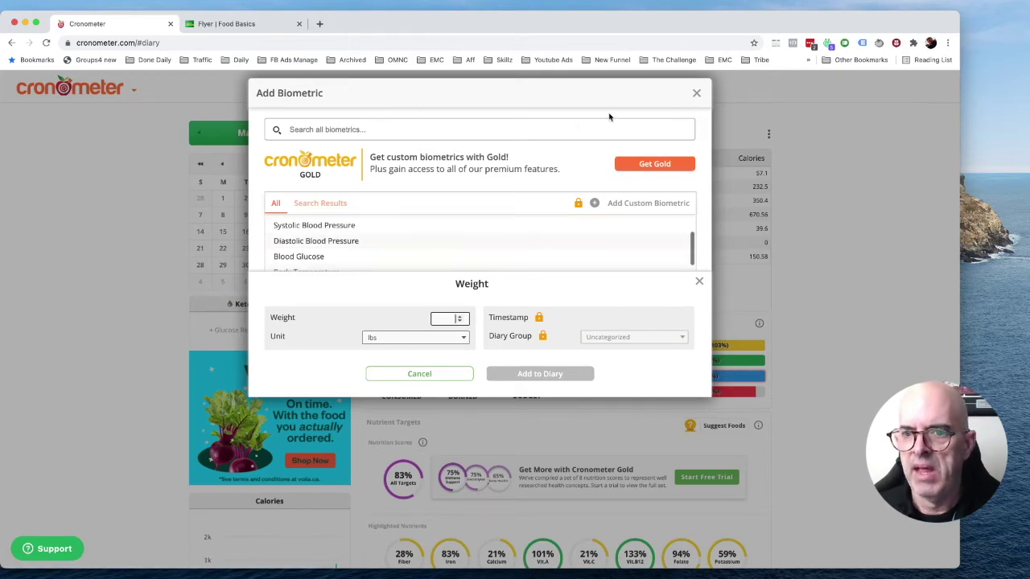
{"action": "left_click", "coordinate": [696, 93]}
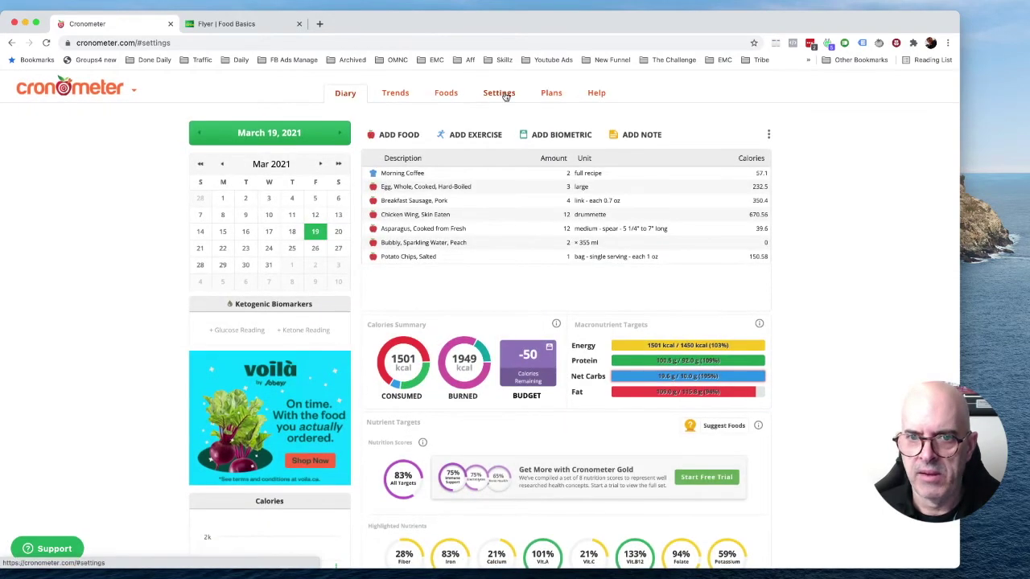
Open the settings and look through the account settings, including login, subscription and notifications
{"action": "left_click", "coordinate": [504, 94]}
{"action": "scroll", "coordinate": [692, 359], "scroll_direction": "down", "scroll_amount": 5}
{"action": "scroll", "coordinate": [695, 363], "scroll_direction": "up", "scroll_amount": 5}
{"action": "scroll", "coordinate": [696, 363], "scroll_direction": "up", "scroll_amount": 1}
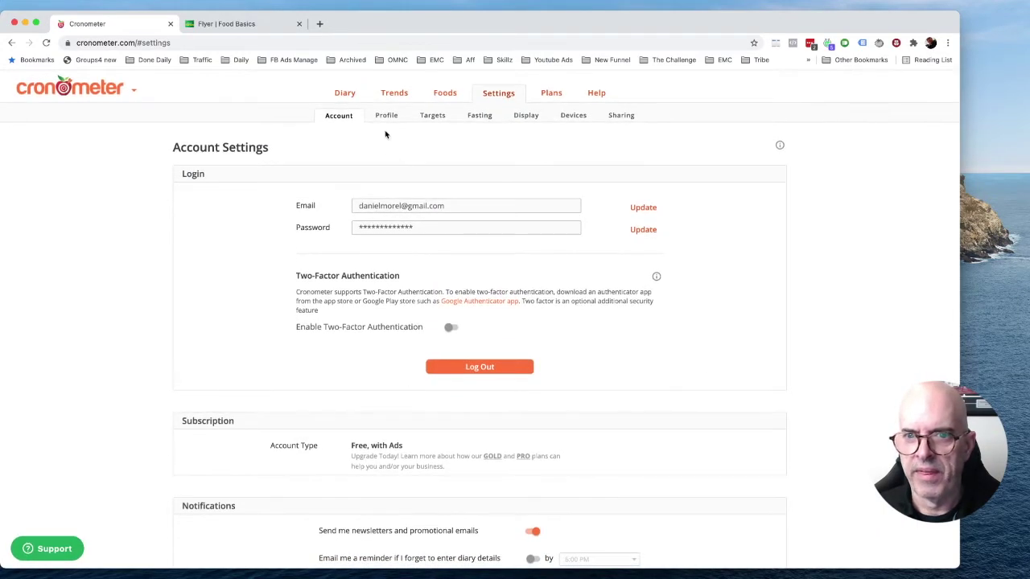
Look through the apps and devices that can be connected to import data, and view the trend charts
{"action": "left_click", "coordinate": [571, 115]}
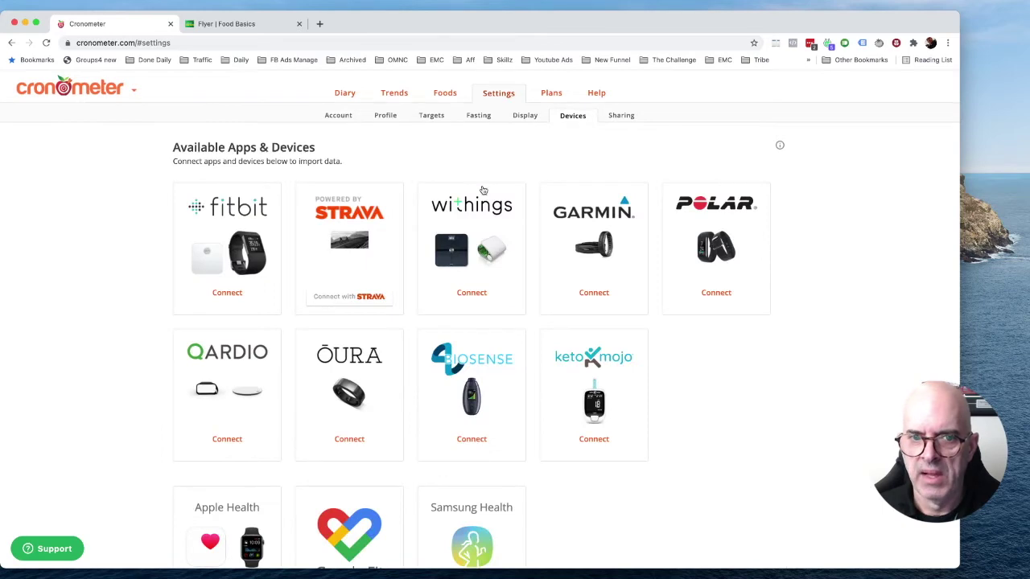
{"action": "scroll", "coordinate": [276, 346], "scroll_direction": "down", "scroll_amount": 5}
{"action": "scroll", "coordinate": [103, 340], "scroll_direction": "up", "scroll_amount": 3}
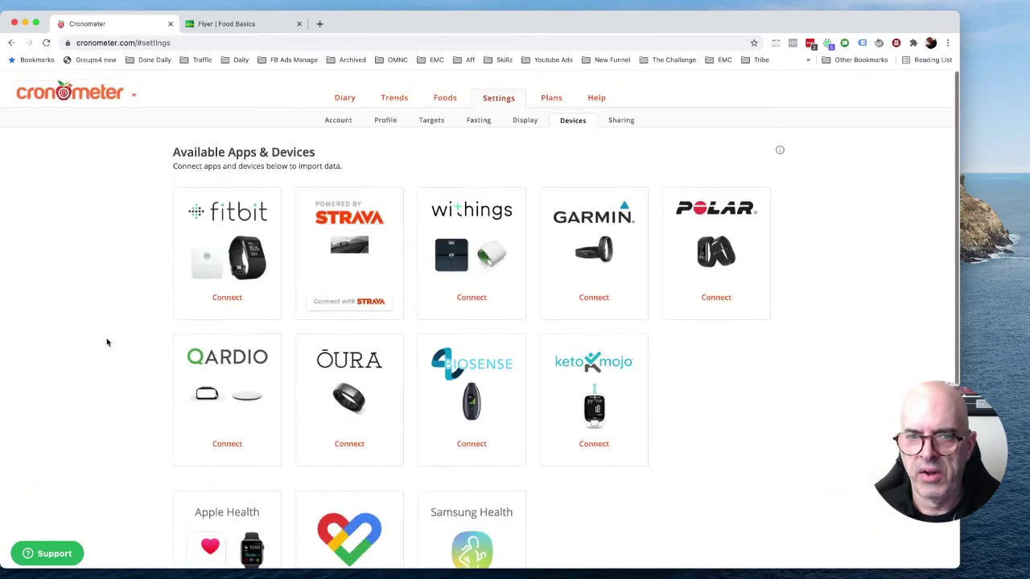
{"action": "scroll", "coordinate": [684, 325], "scroll_direction": "down", "scroll_amount": 1}
{"action": "scroll", "coordinate": [722, 340], "scroll_direction": "up", "scroll_amount": 1}
{"action": "left_click", "coordinate": [393, 93]}
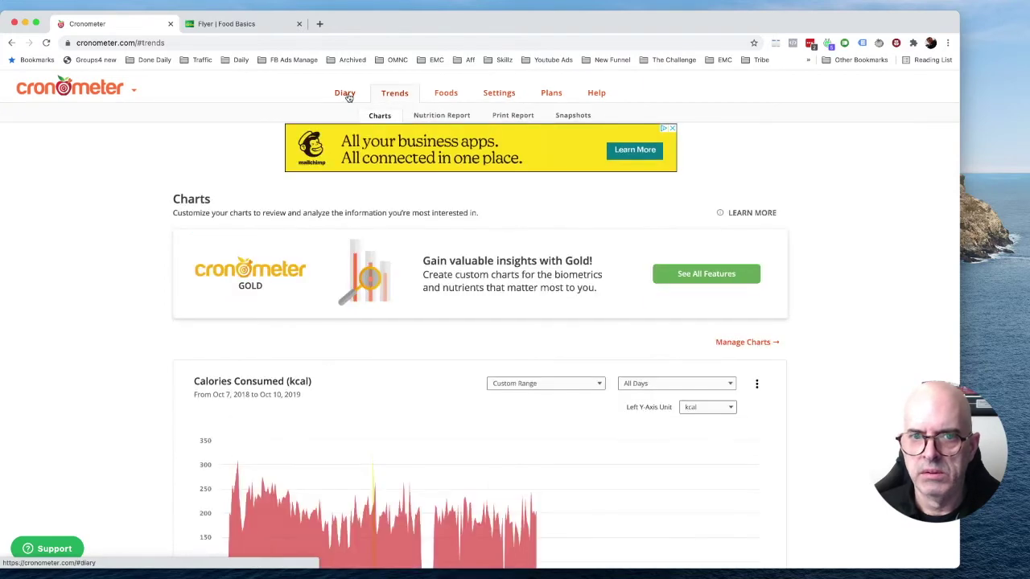
In the diary for March 20, 2021, add 3 large servings of Egg, Whole, Cooked, Hard-Boiled
{"action": "left_click", "coordinate": [345, 94]}
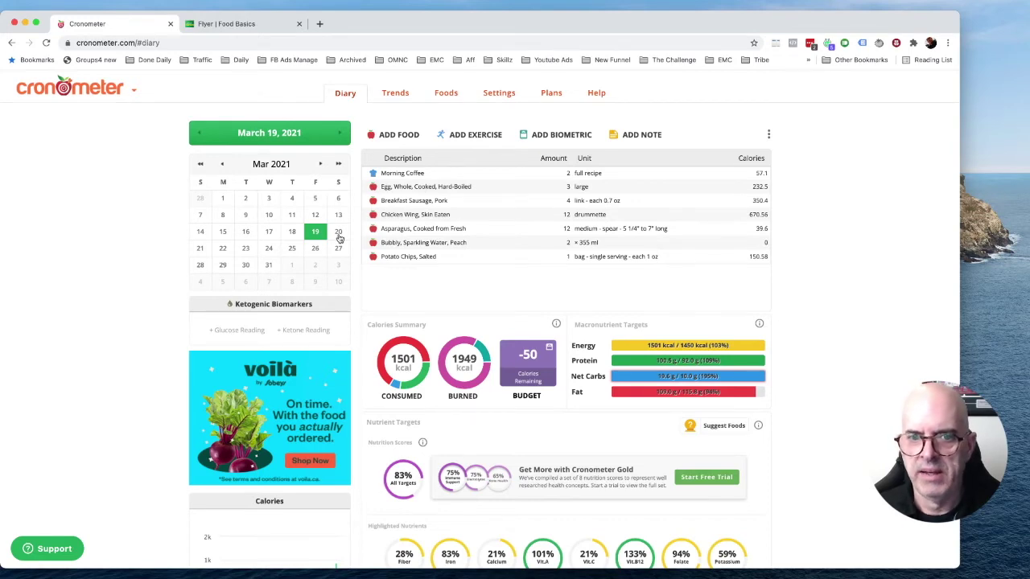
{"action": "left_click", "coordinate": [339, 234]}
{"action": "left_click", "coordinate": [398, 134]}
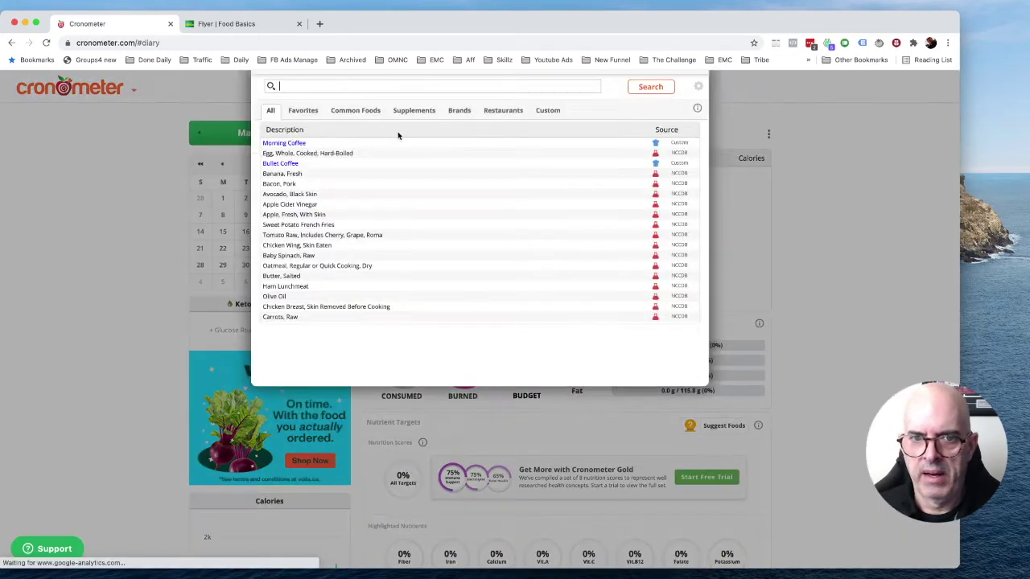
{"action": "left_click", "coordinate": [327, 188]}
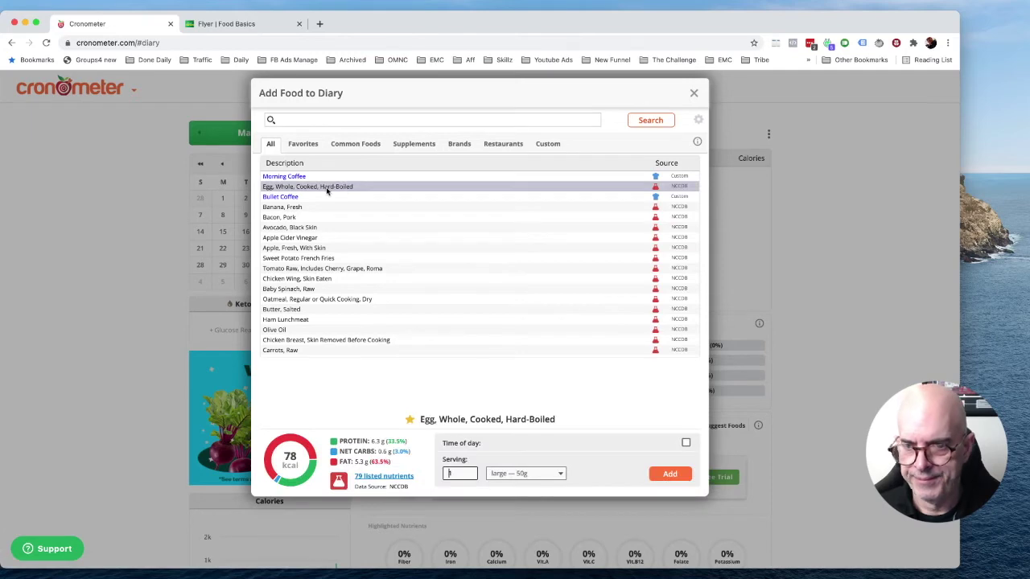
{"action": "type", "text": "3"}
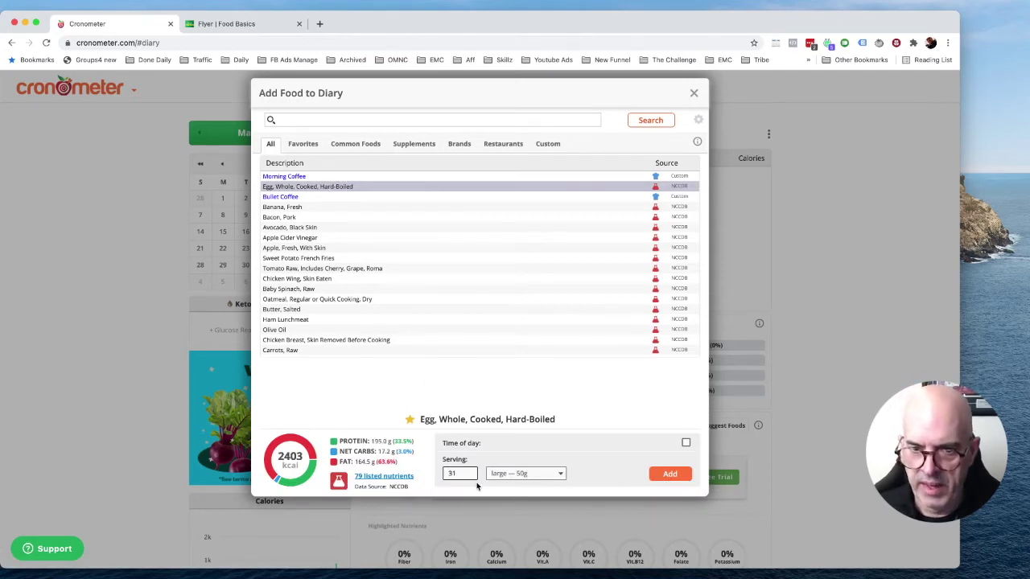
{"action": "left_click", "coordinate": [669, 474]}
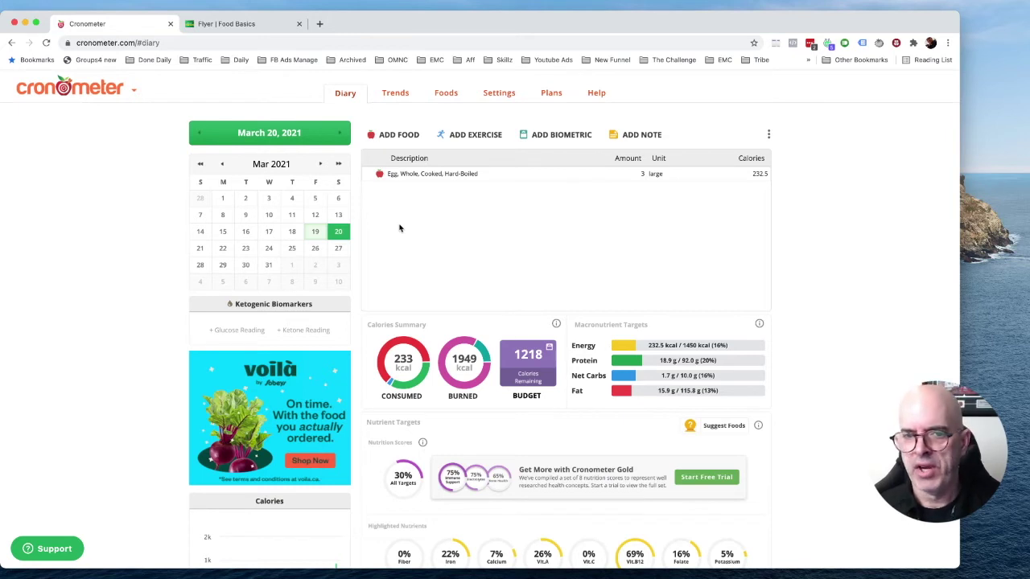
View the diary days March 21 and 22, 2021, and load the site from its root address, cronometer.com
{"action": "left_click", "coordinate": [200, 250]}
{"action": "left_click", "coordinate": [223, 249]}
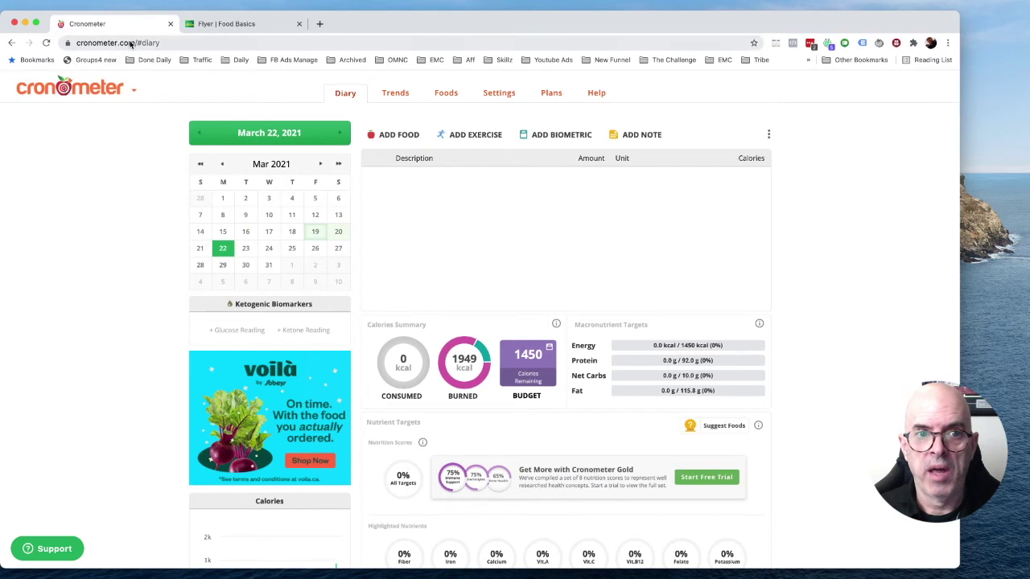
{"action": "left_click_drag", "start_coordinate": [140, 44], "coordinate": [199, 43]}
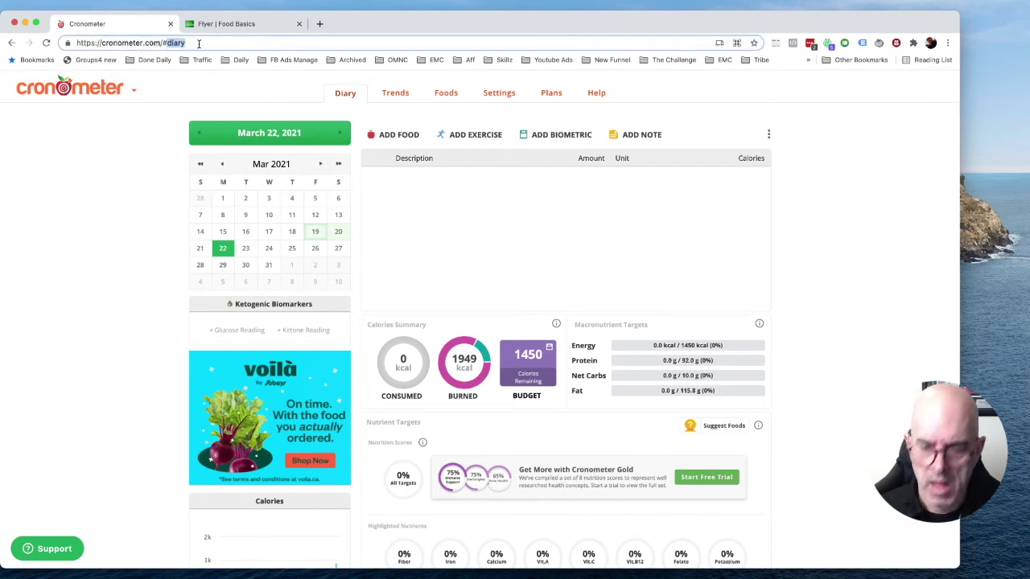
{"action": "key", "text": "BackSpace"}
{"action": "key", "text": "BackSpace"}
{"action": "key", "text": "Return"}
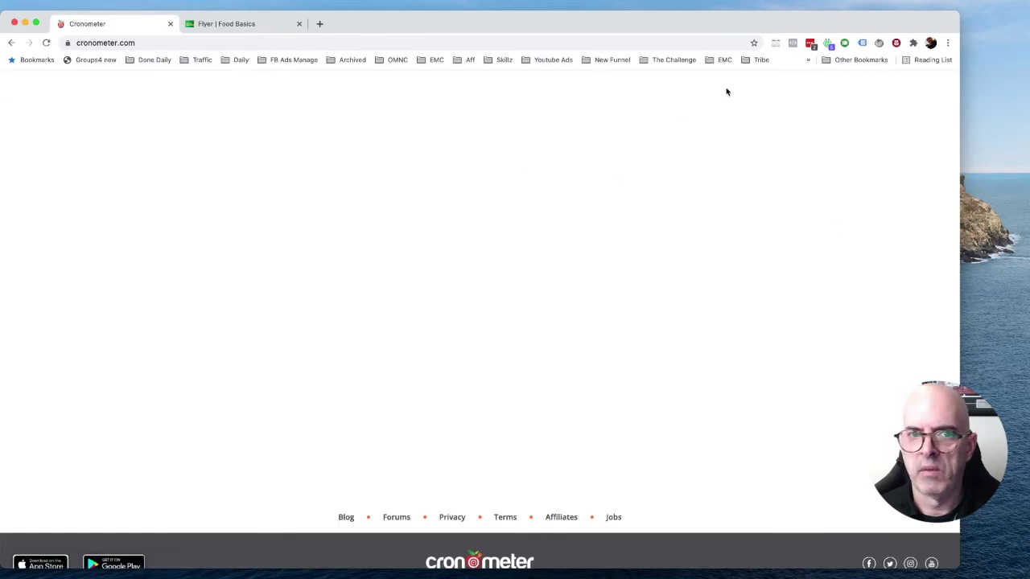
View the Gold and Pro plan offers in the account overview and look through the March 19, 2021 nutrient breakdown
{"action": "mouse_move", "coordinate": [226, 123]}
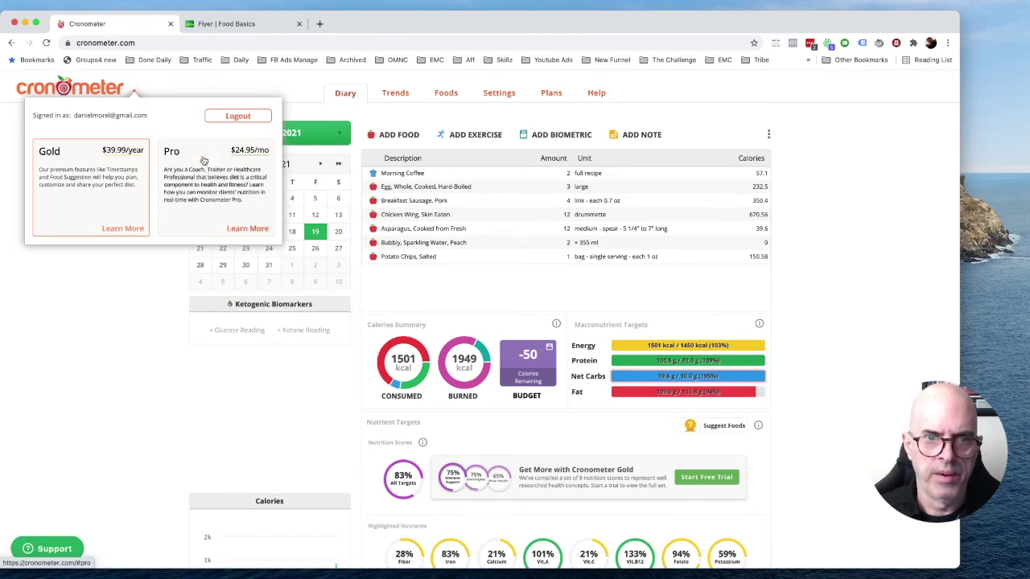
{"action": "left_click", "coordinate": [180, 226]}
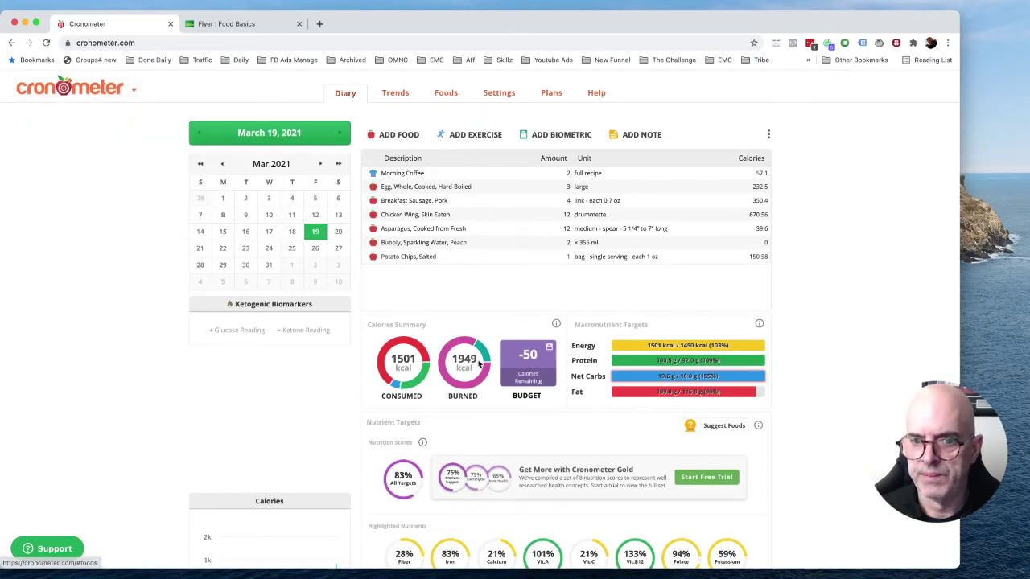
{"action": "scroll", "coordinate": [239, 347], "scroll_direction": "down", "scroll_amount": 1}
{"action": "scroll", "coordinate": [239, 348], "scroll_direction": "down", "scroll_amount": 15}
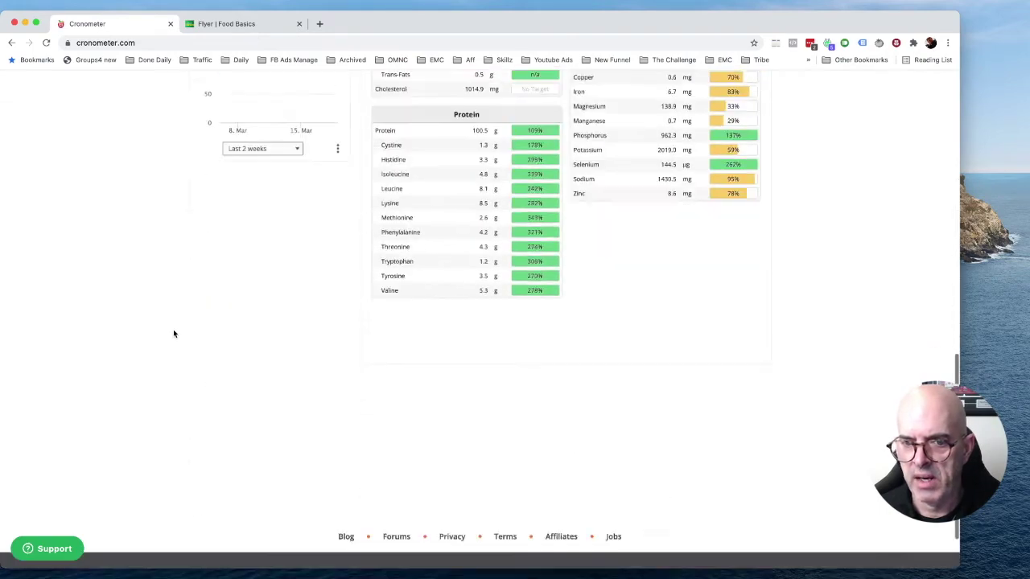